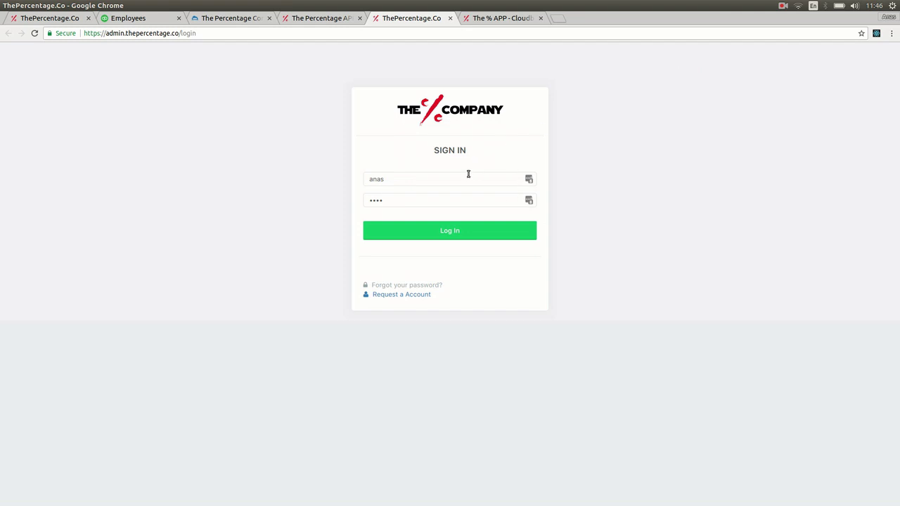
Step: Replace the saved username with the test account and sign in with its password
left_click(466, 176)
key("ctrl+a")
key("BackSpace")
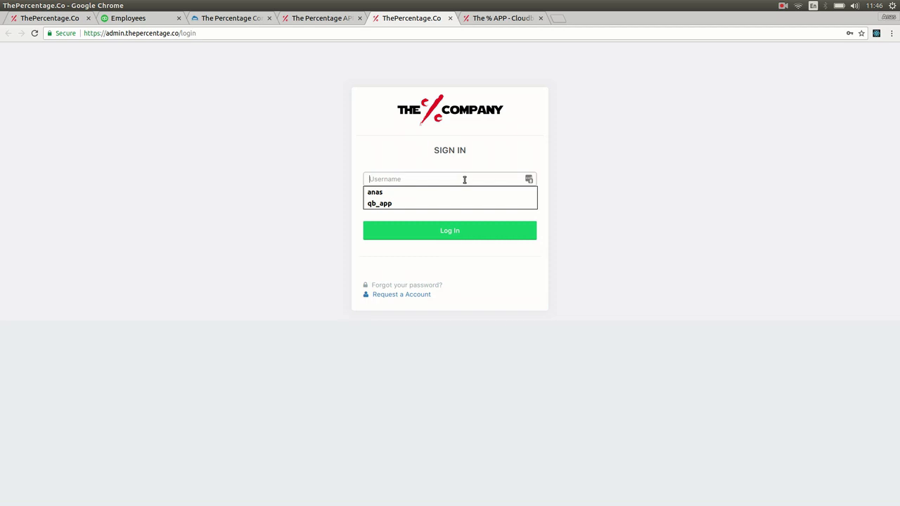
type("test2")
key("Tab")
type("test")
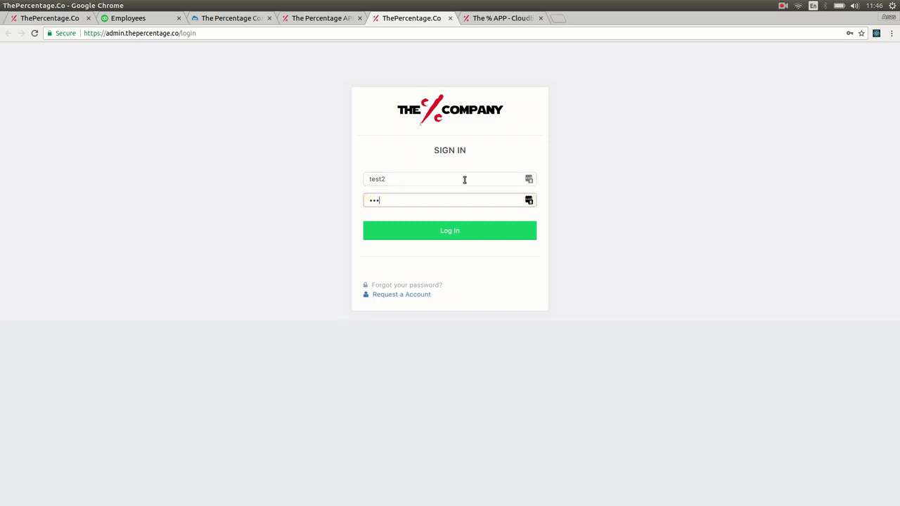
key("Return")
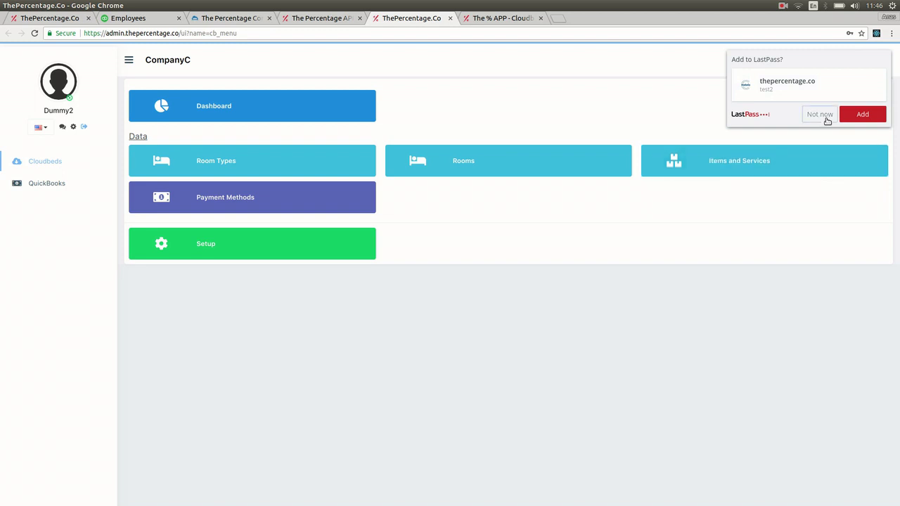
Step: Dismiss the 'Add to LastPass?' prompt with Not now
left_click(819, 116)
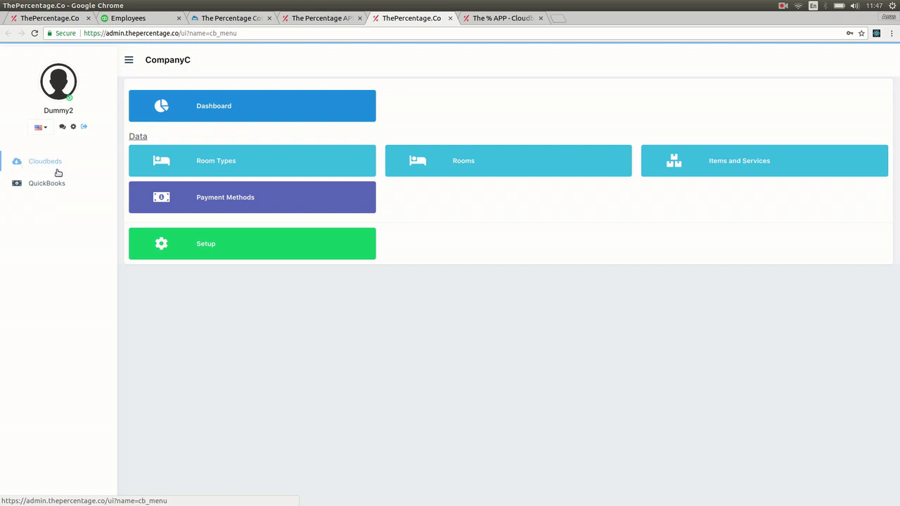
Step: Open Cloudbeds Setup from the Setup tile and press Connect to reach Cloudbeds authorization
left_click(169, 248)
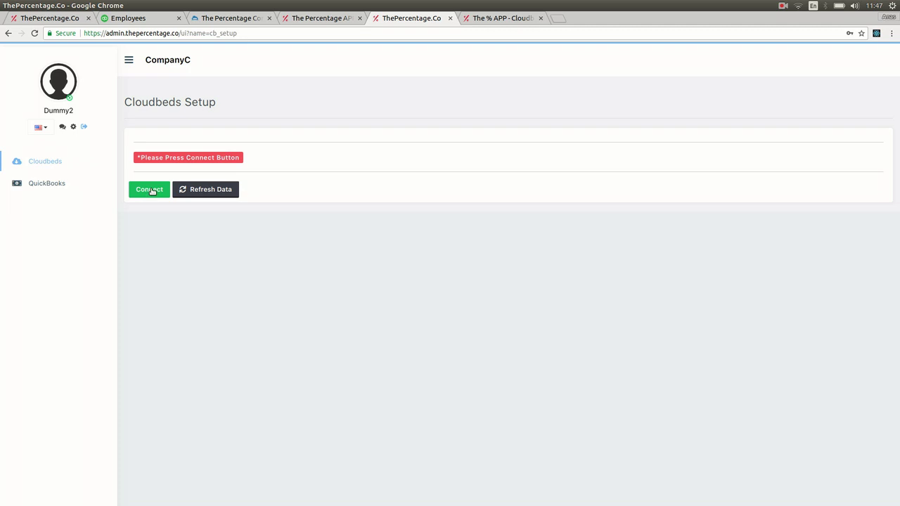
left_click_drag(137, 158, 245, 161)
left_click(250, 163)
left_click(155, 192)
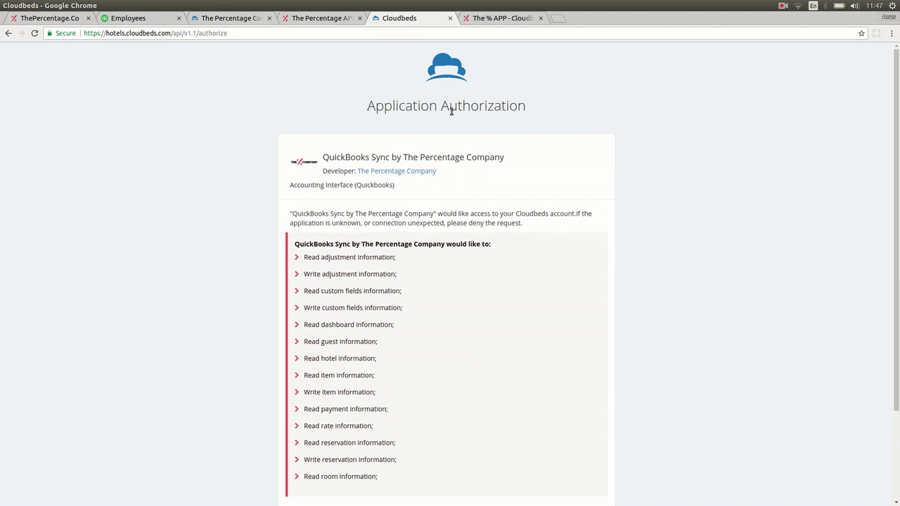
Step: Approve QuickBooks Sync by The Percentage Company on the Cloudbeds authorization page
scroll(640, 163, "down", 1)
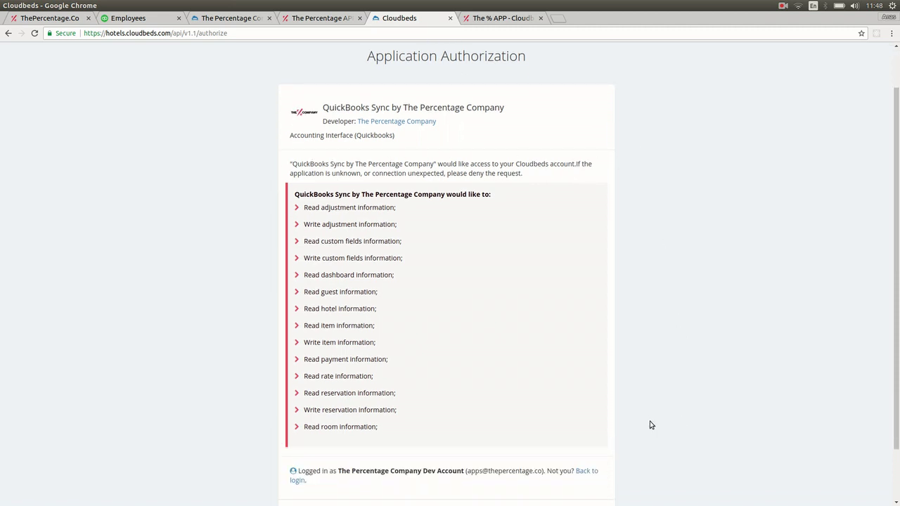
scroll(641, 436, "down", 1)
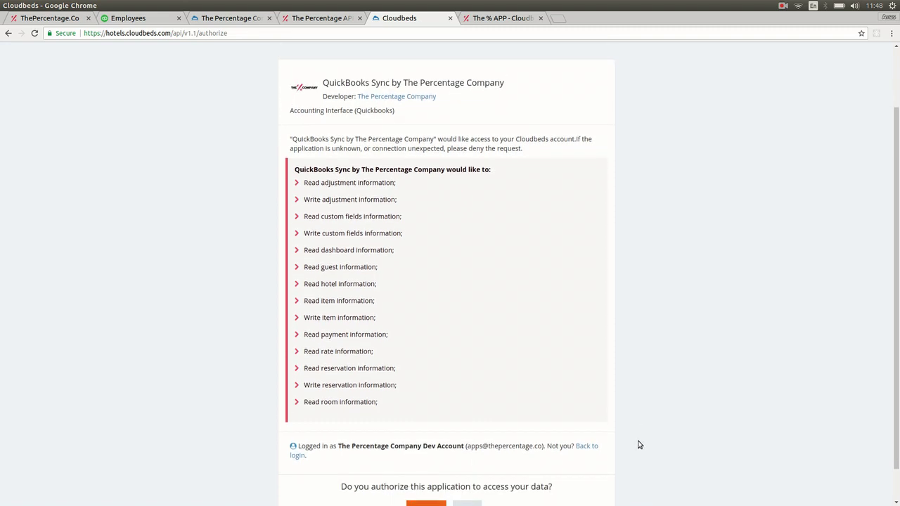
scroll(631, 440, "down", 1)
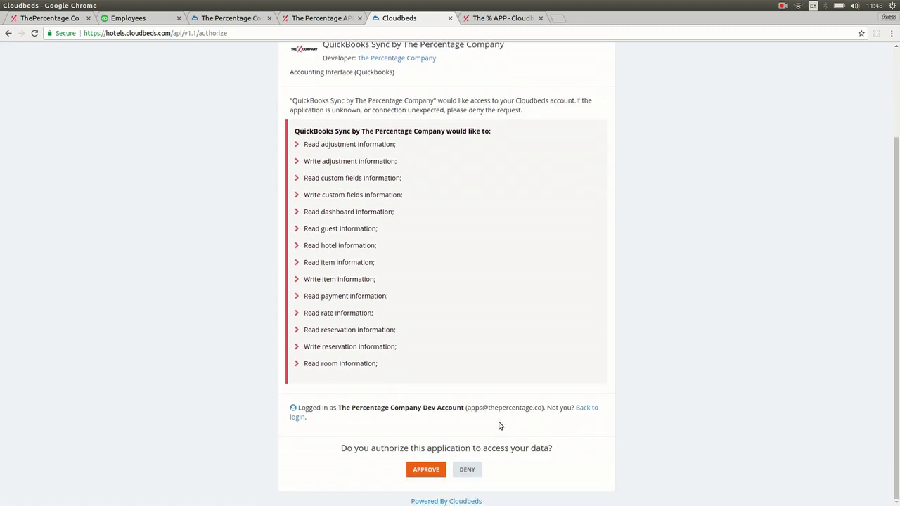
left_click(419, 473)
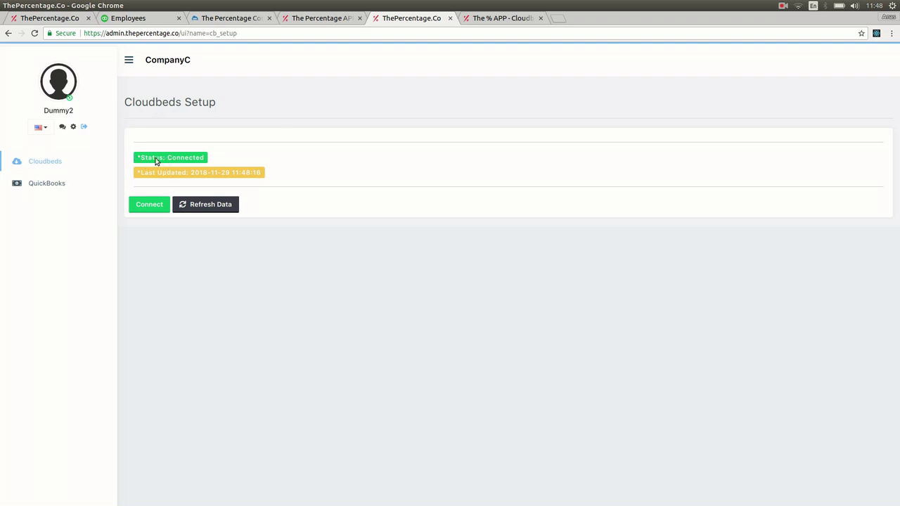
Step: Open QuickBooks Setup from the QuickBooks sidebar section and press Connect
left_click_drag(142, 164, 208, 161)
left_click(127, 111)
left_click(73, 190)
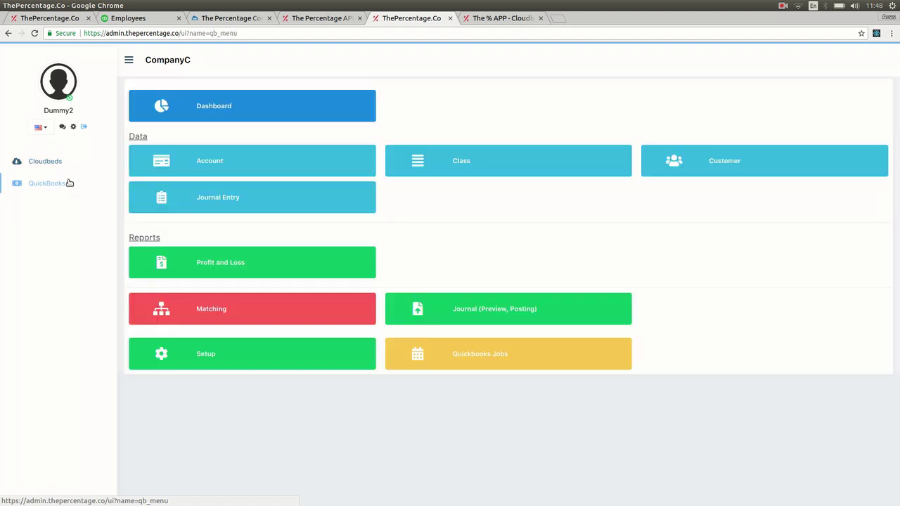
left_click(215, 362)
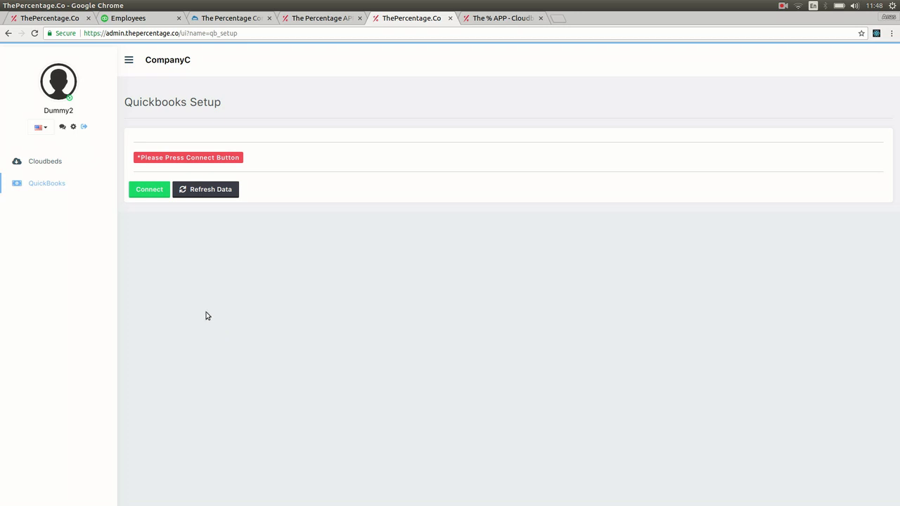
left_click(151, 190)
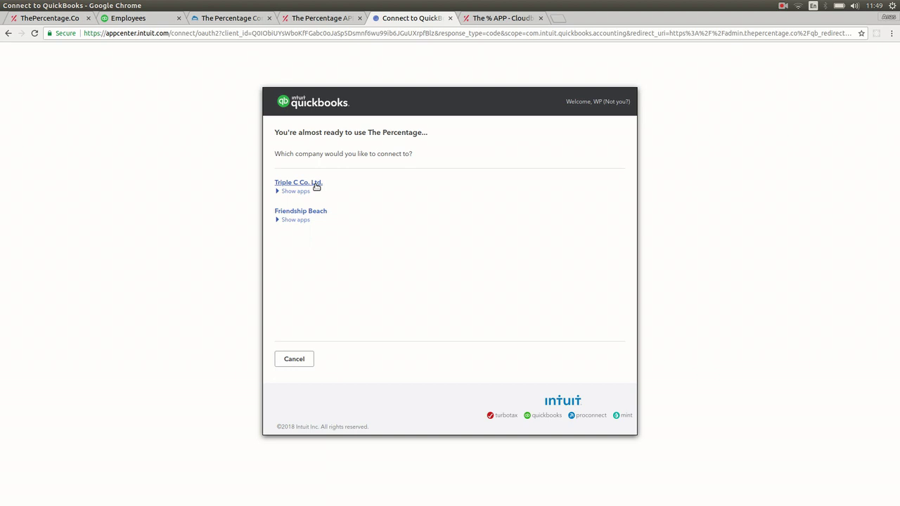
Step: Choose Triple C Co. Ltd. and authorize Intuit to share its data with the app
left_click(316, 185)
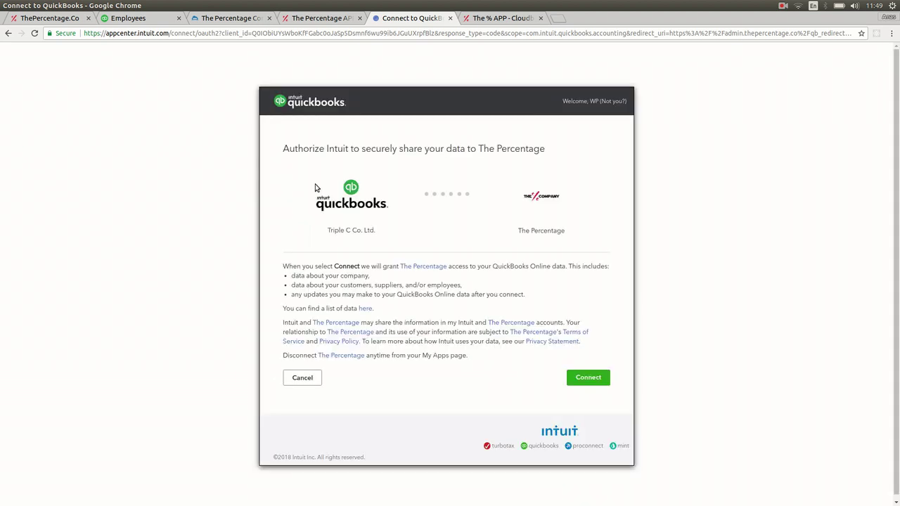
left_click(598, 384)
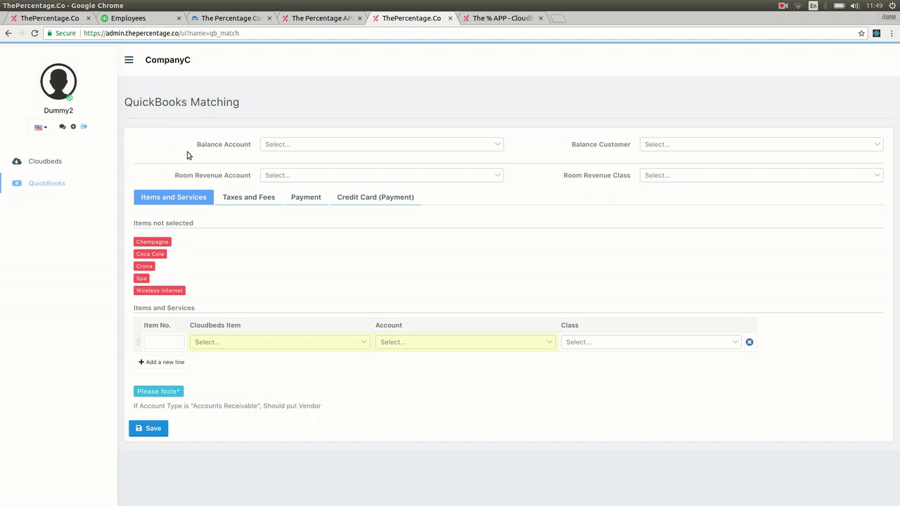
Step: Set the balance account to [01201] Guest Ledger and the balance customer to HOTEL GUEST
left_click(287, 150)
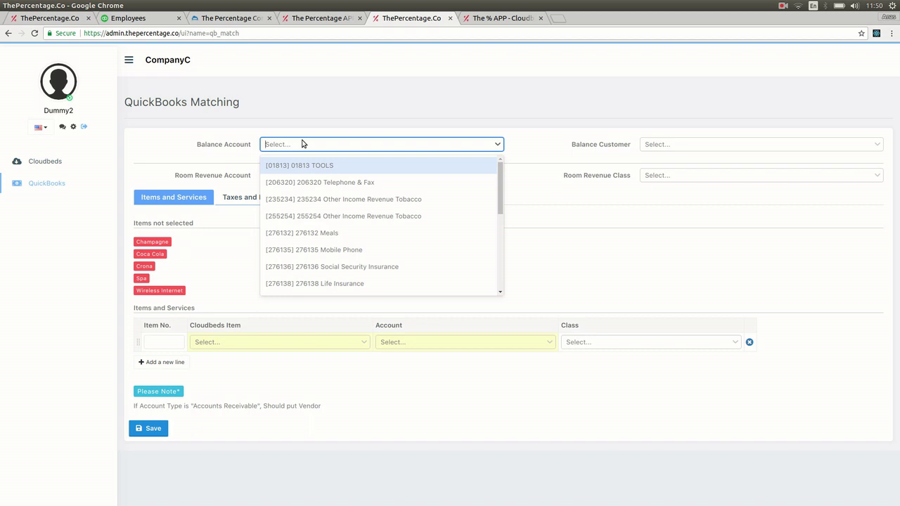
type("guest")
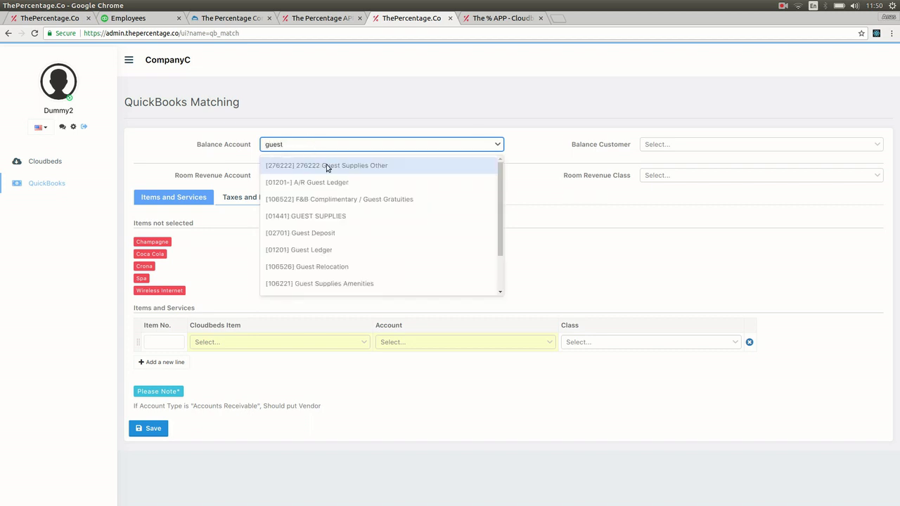
left_click(323, 249)
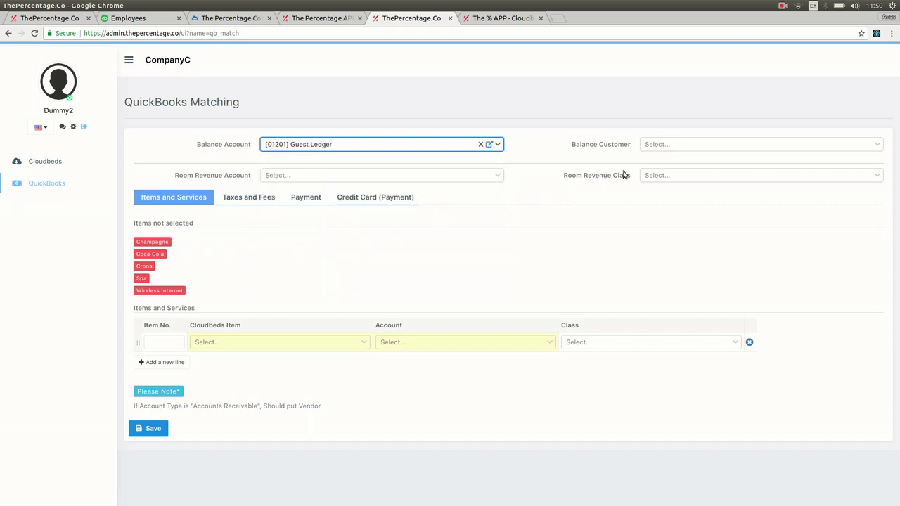
left_click(653, 147)
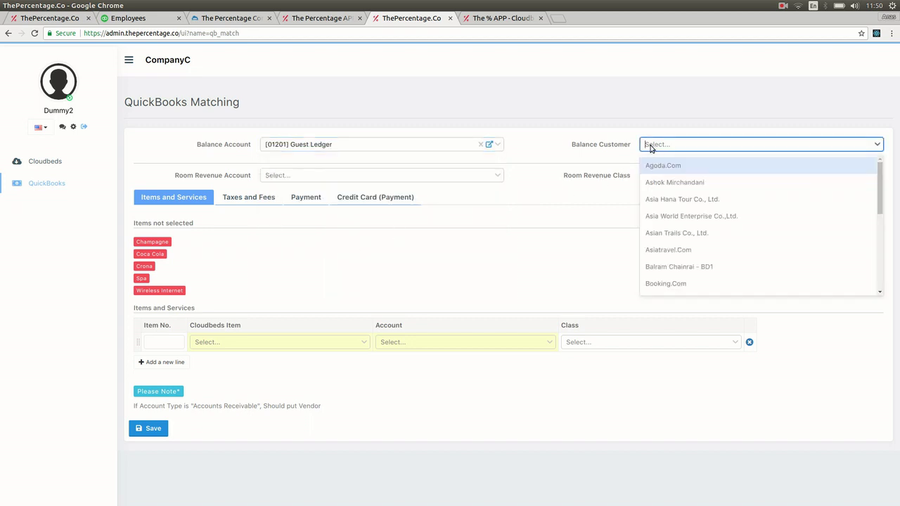
type("guest")
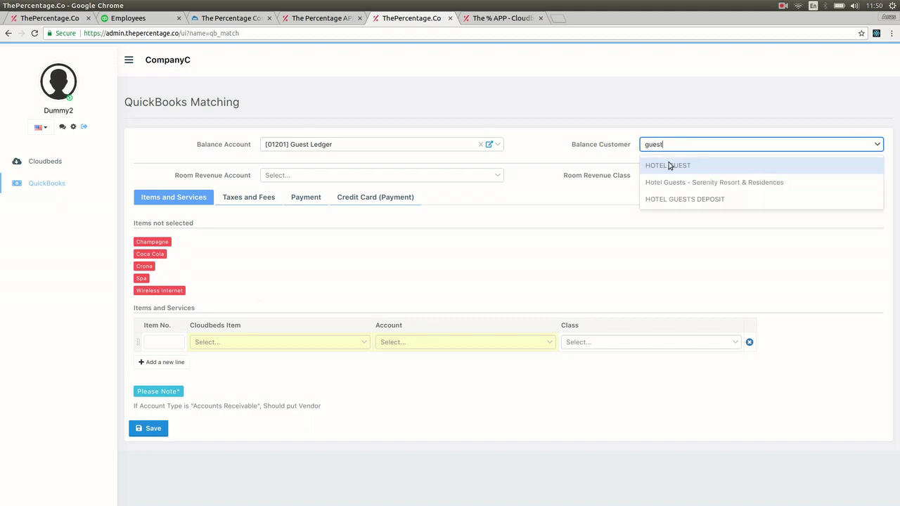
left_click(671, 166)
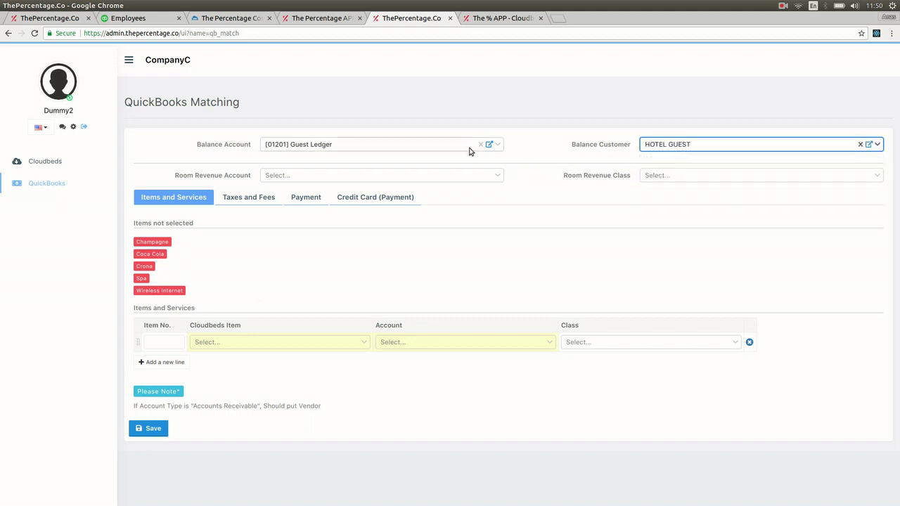
Step: Set the room revenue account to [105110] Accommodation [Rooms] with class Rooms
left_click_drag(197, 175, 242, 185)
left_click(246, 184)
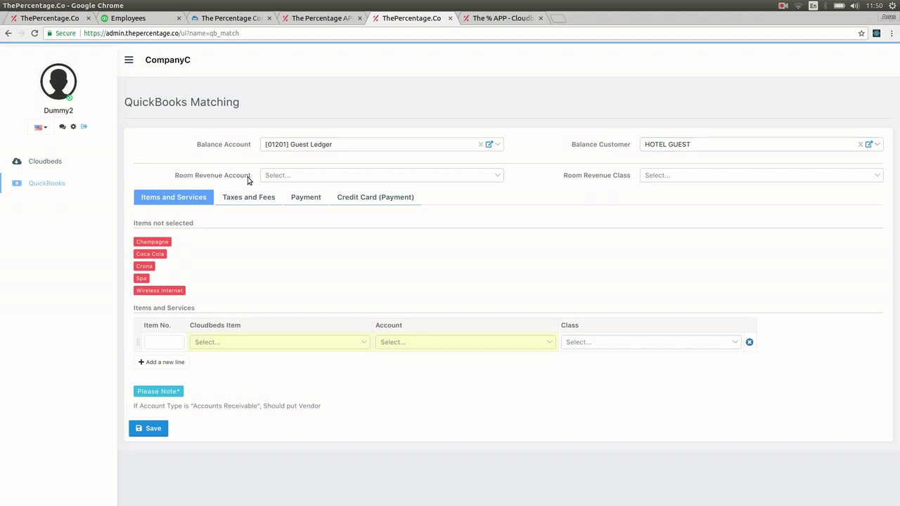
left_click(268, 178)
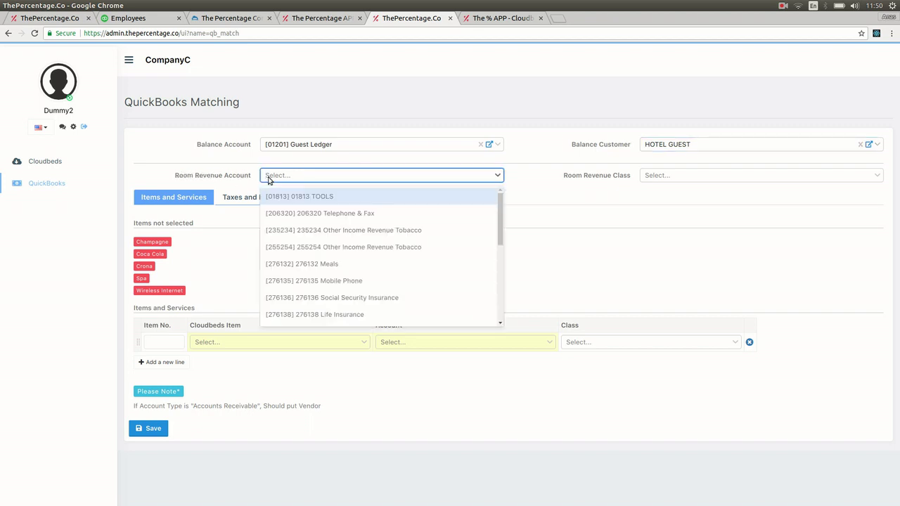
type("r")
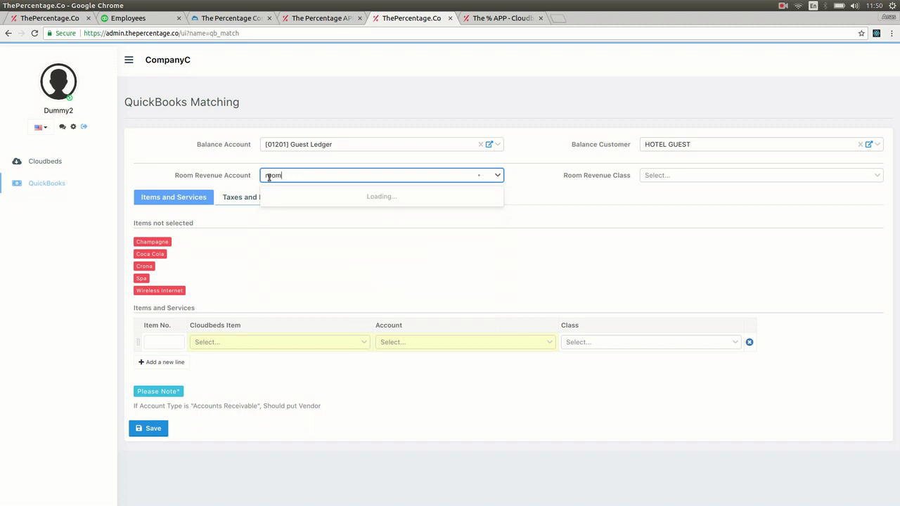
type("oom")
key("ctrl+a")
type("accom")
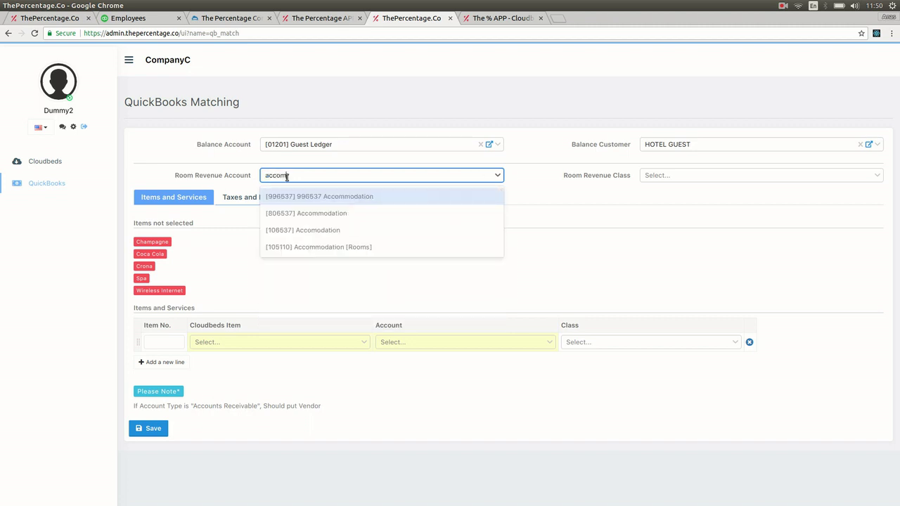
left_click(324, 247)
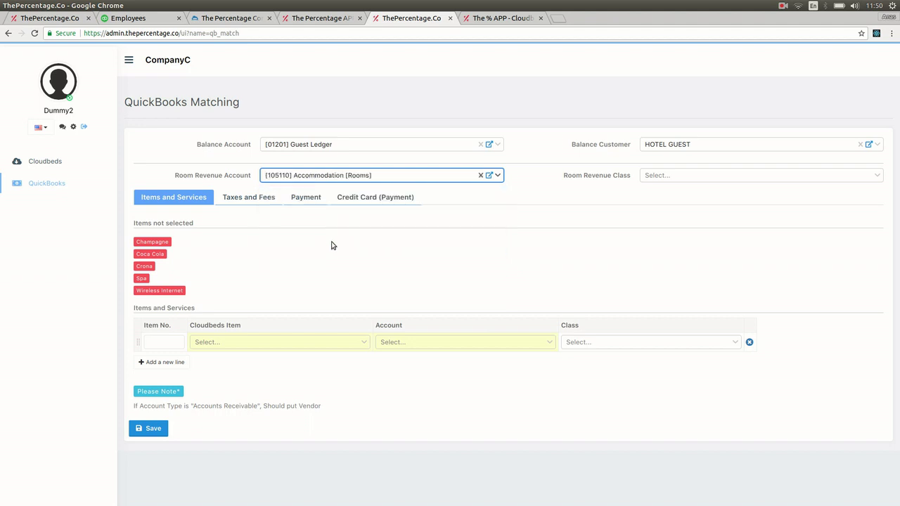
left_click(697, 177)
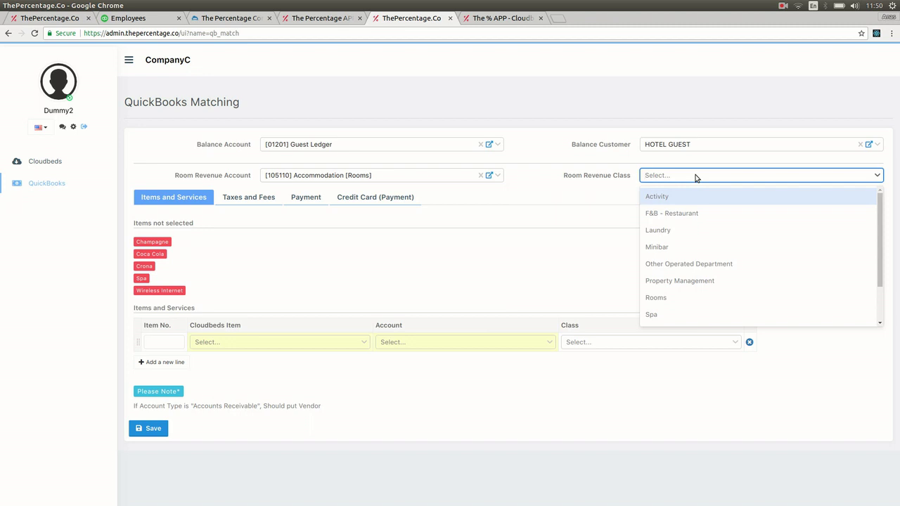
type("room")
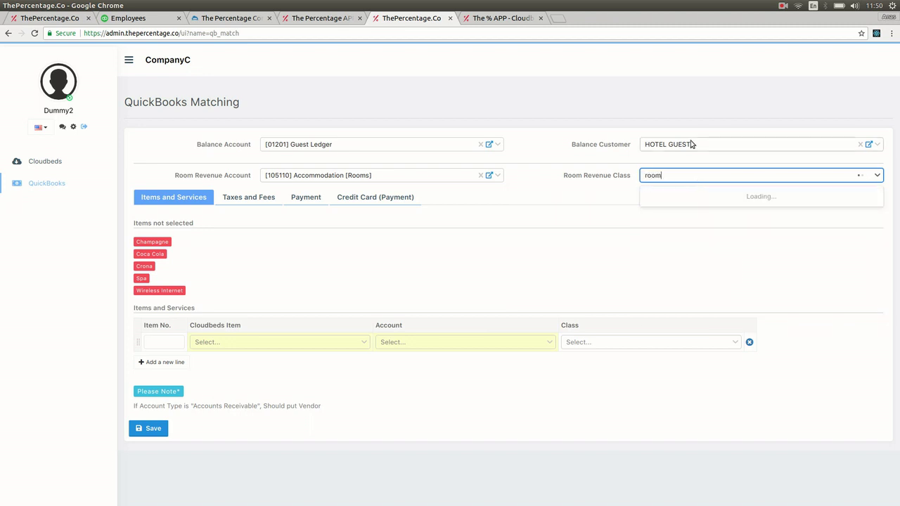
left_click(665, 199)
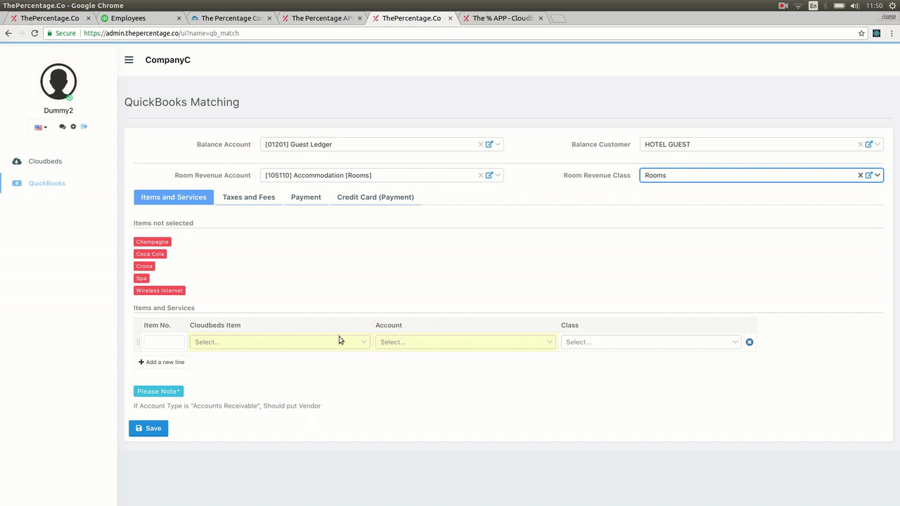
left_click(139, 240)
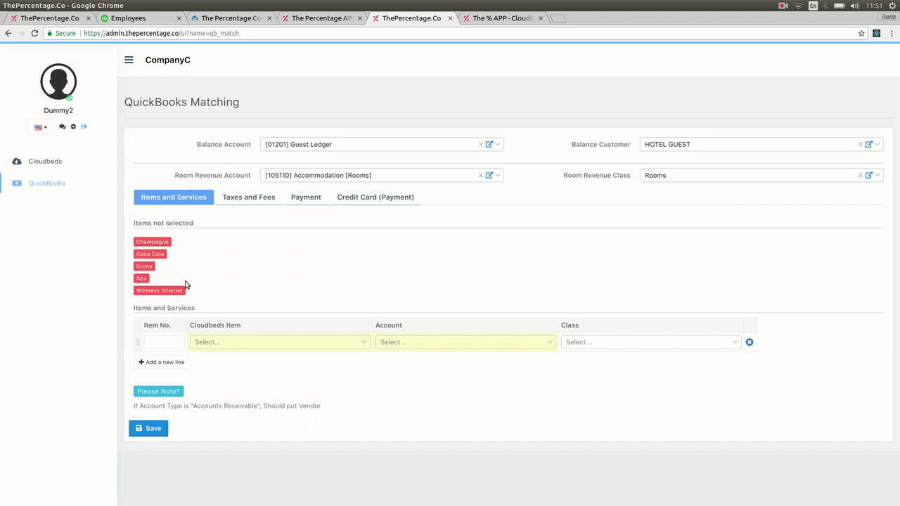
Step: Map Champagne to the F&B - Food account, leaving its class empty
left_click(237, 346)
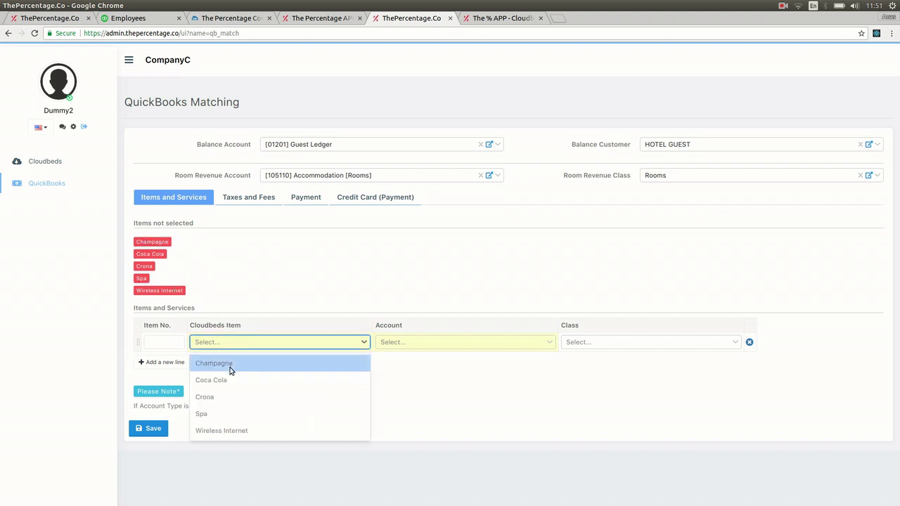
left_click(230, 371)
left_click(426, 337)
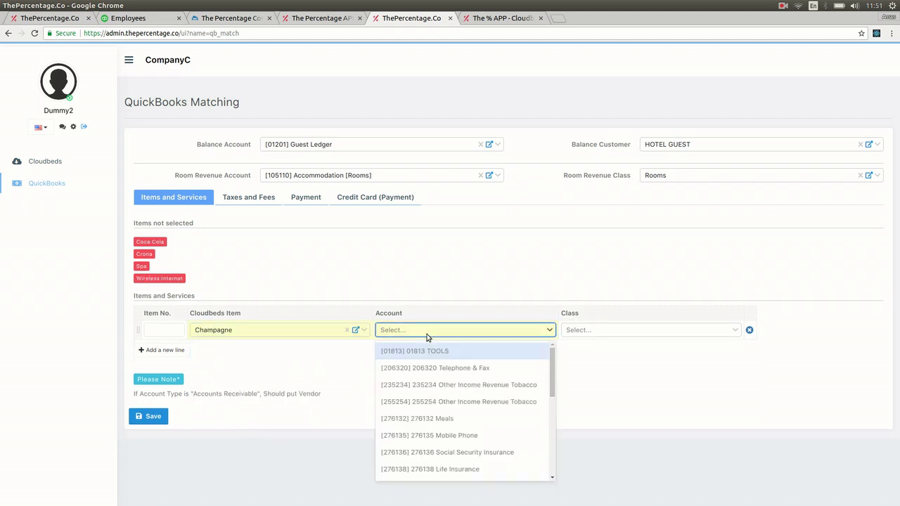
type("foo")
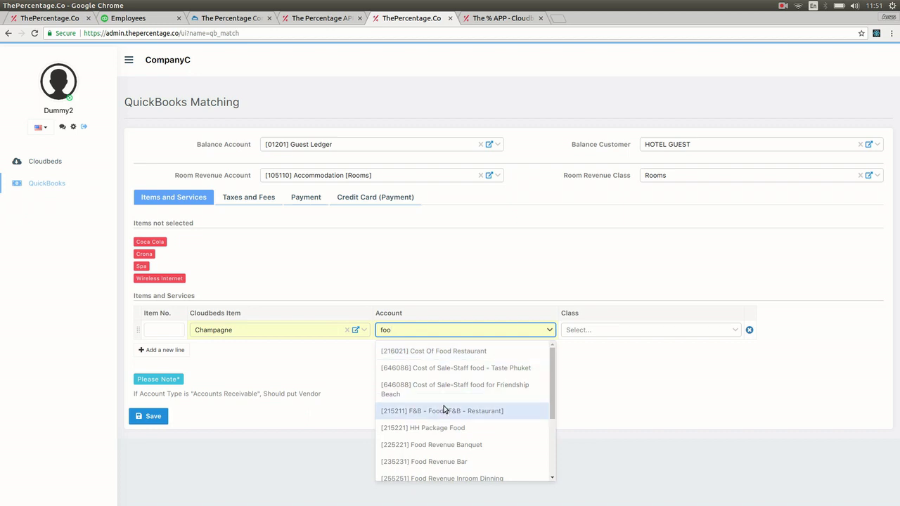
left_click(446, 410)
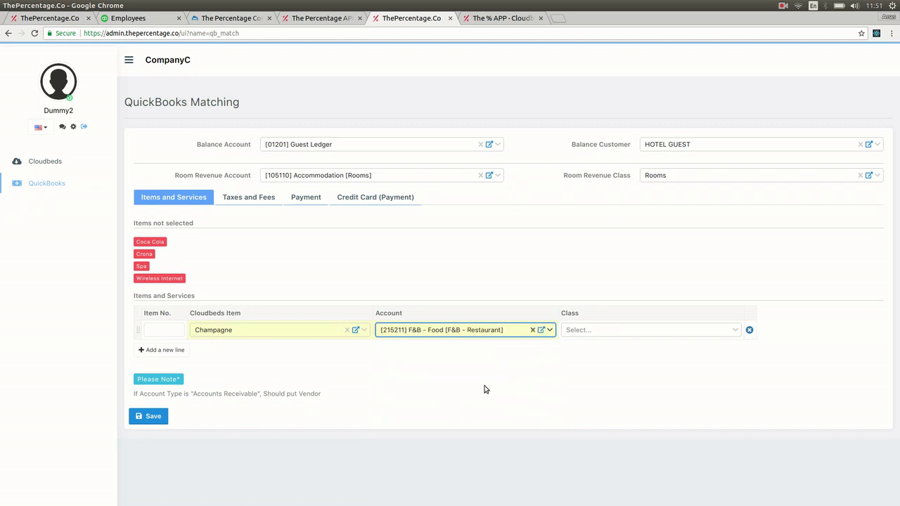
left_click(582, 332)
type("foo")
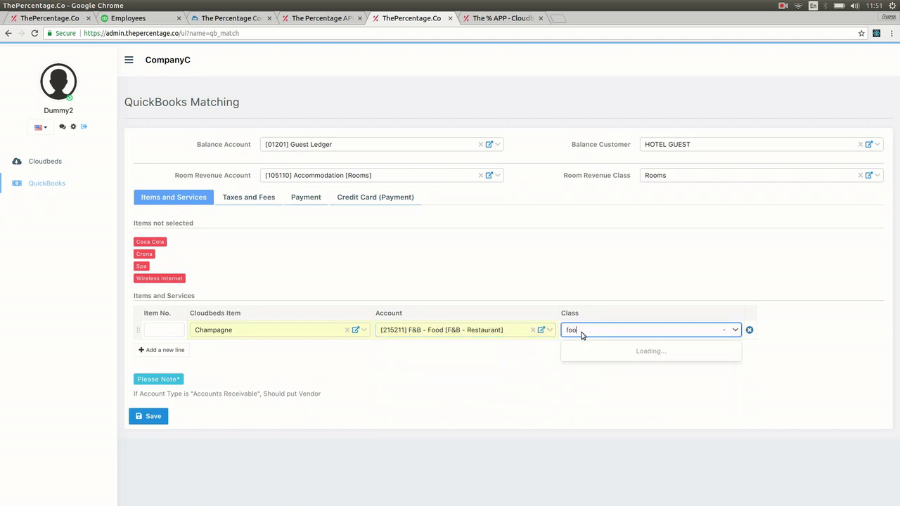
left_click(524, 370)
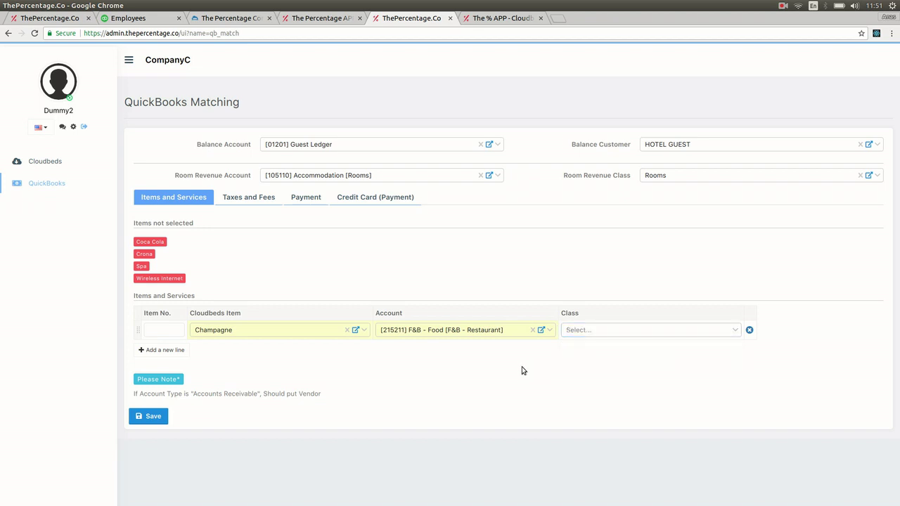
Step: Add rows mapping Coca Cola and Crona to the F&B - Food account
left_click(159, 352)
left_click(227, 350)
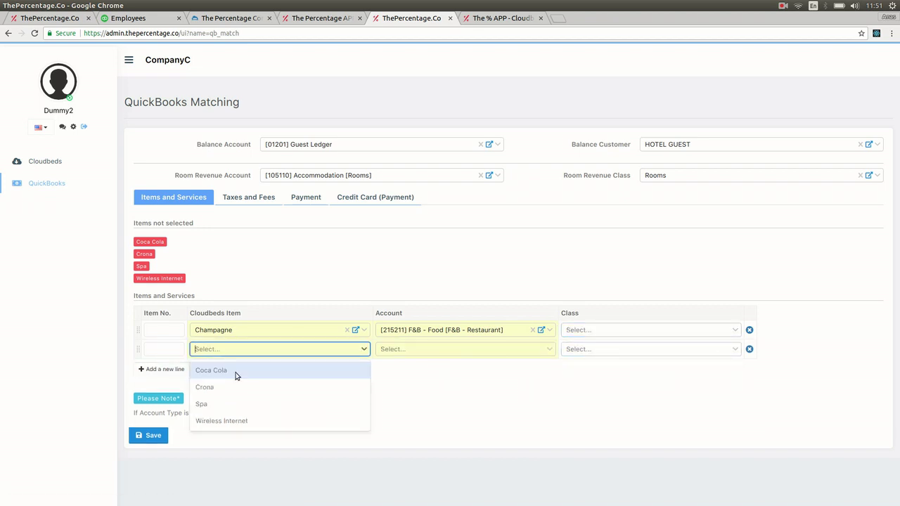
left_click(236, 377)
left_click(408, 342)
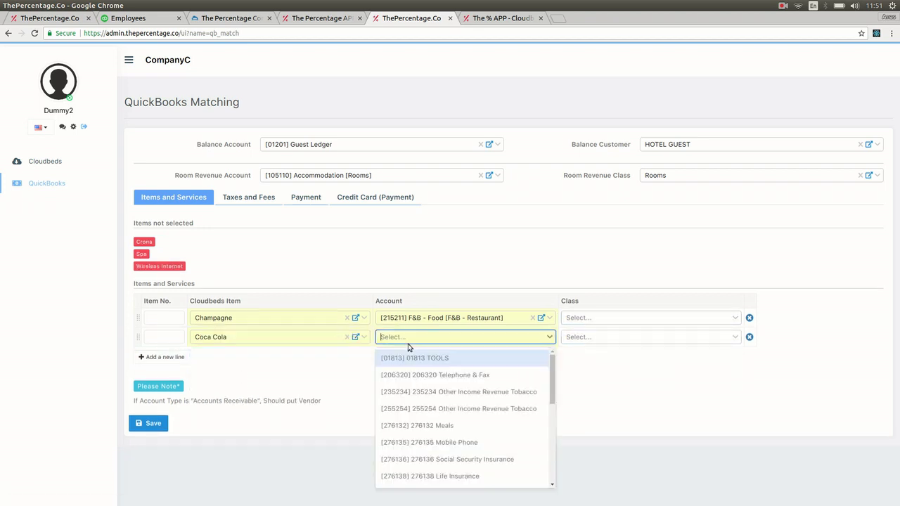
type("f")
key("BackSpace")
type("foo")
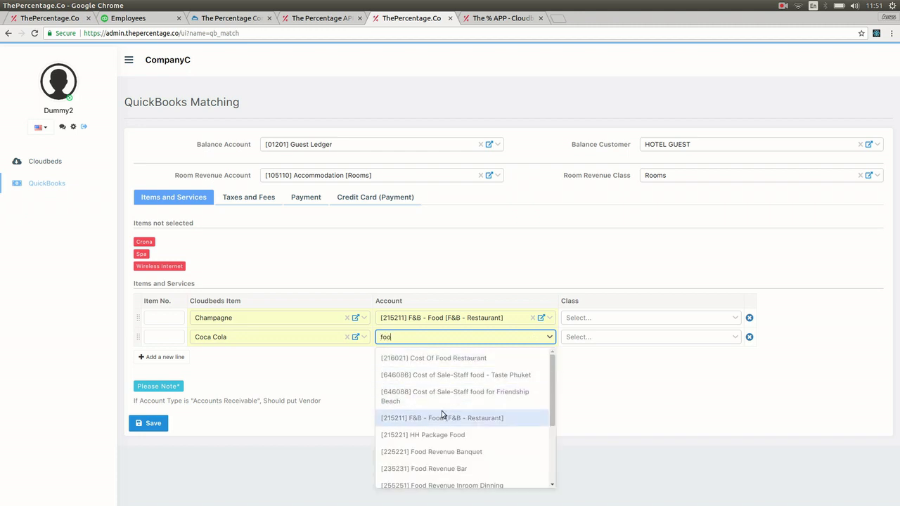
left_click(442, 417)
left_click(176, 357)
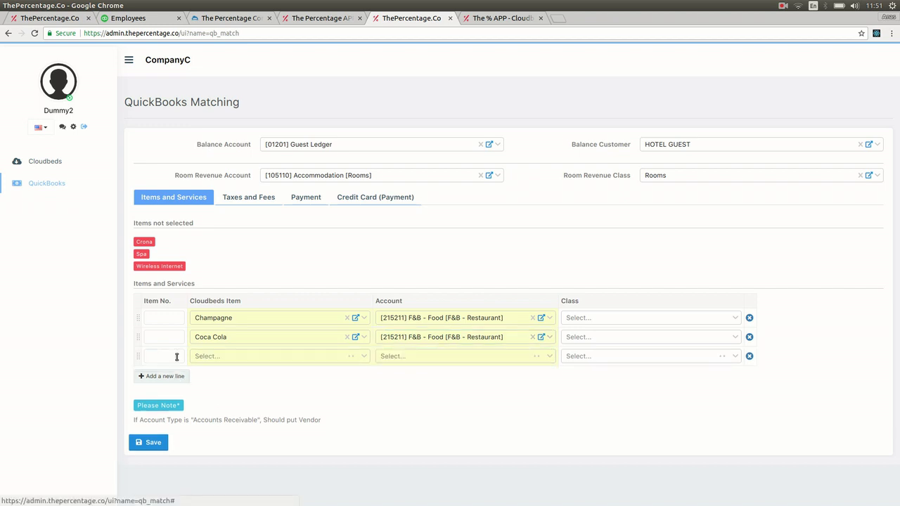
left_click(214, 357)
left_click(218, 378)
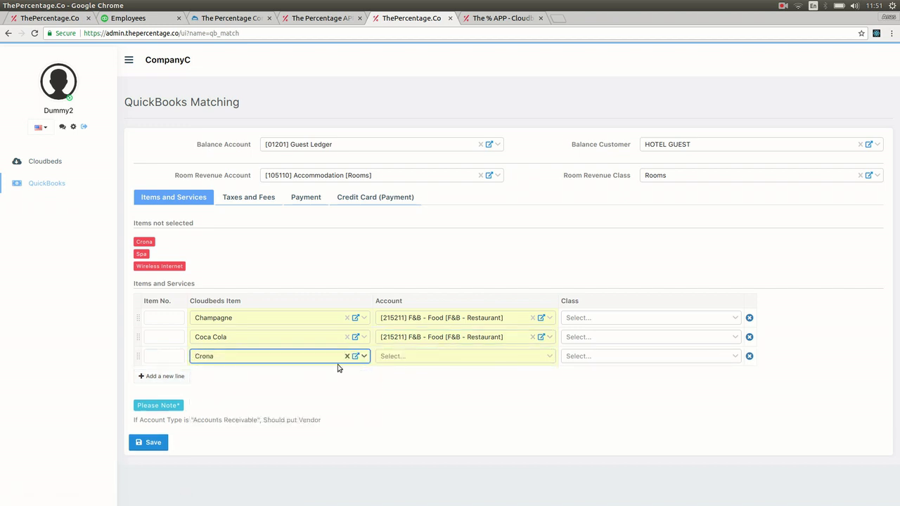
left_click(407, 347)
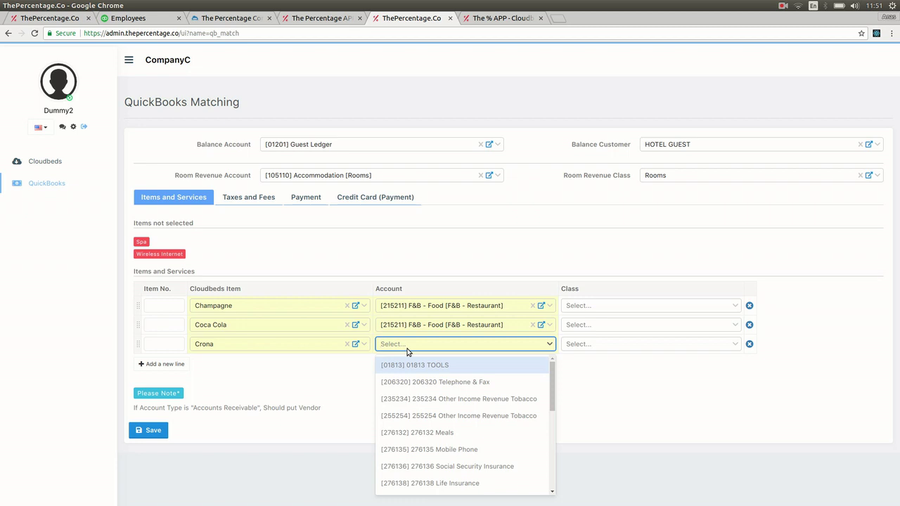
type("foo")
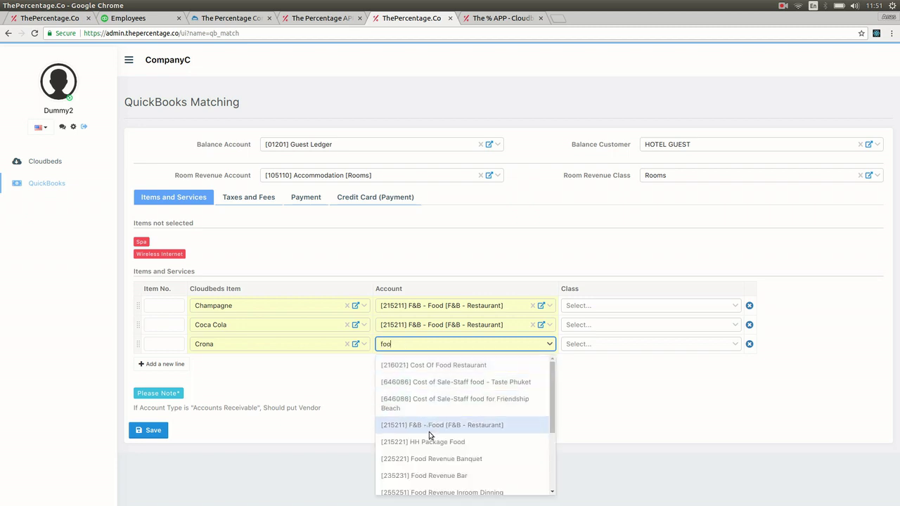
left_click(427, 426)
Step: Add a row mapping Spa to the Spa - Treatment account
left_click(162, 364)
left_click(218, 365)
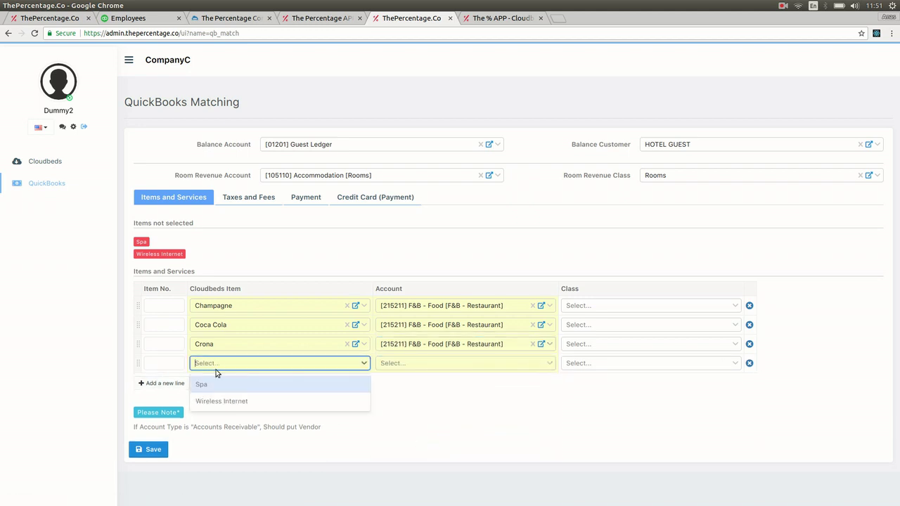
left_click(211, 382)
left_click(403, 359)
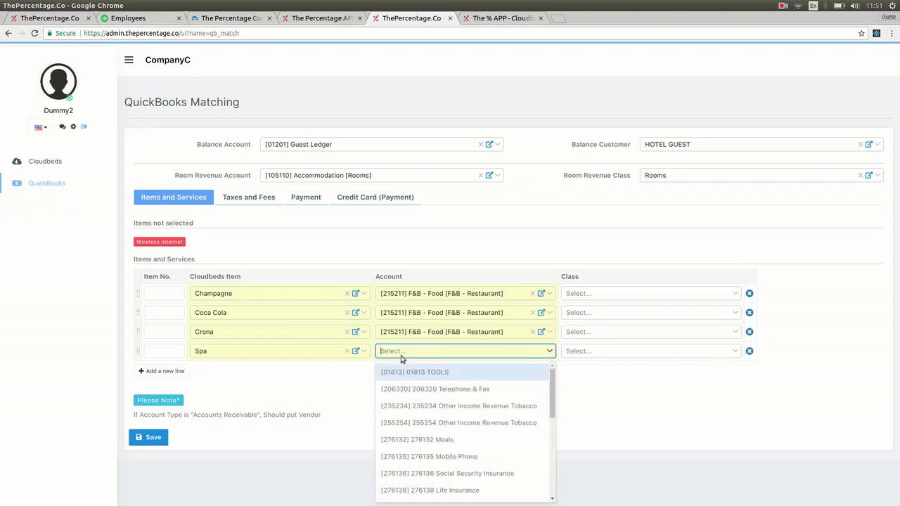
type("spa")
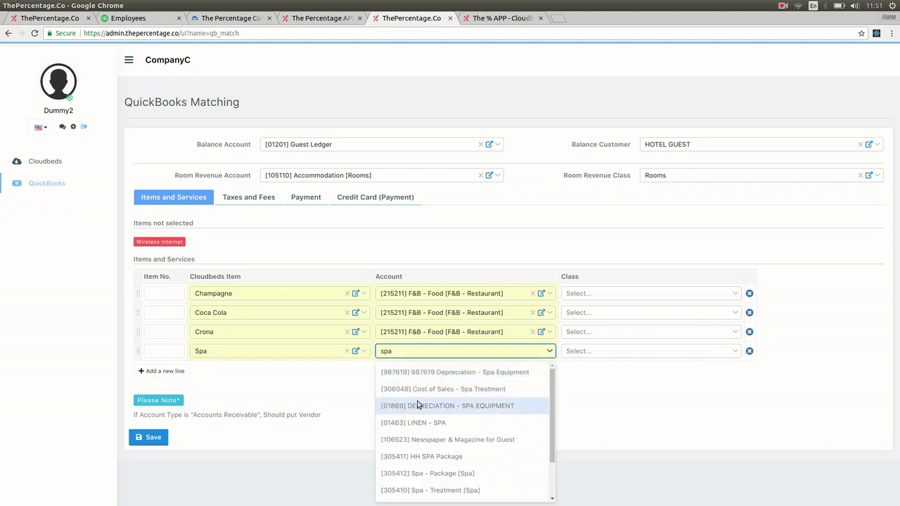
left_click(469, 489)
Step: Add a row mapping Wireless Internet to Other Revenue - Misc. No SVCH, leaving no items unmapped
left_click(169, 378)
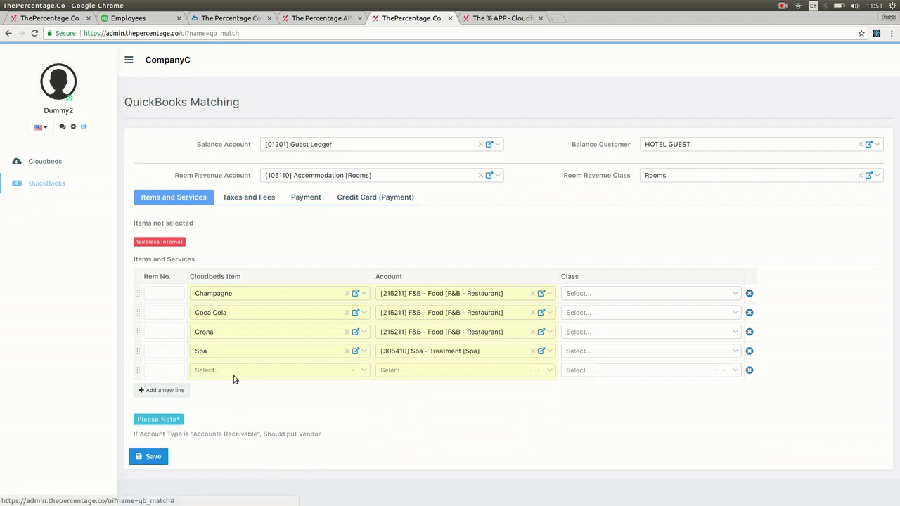
left_click(235, 377)
left_click(245, 394)
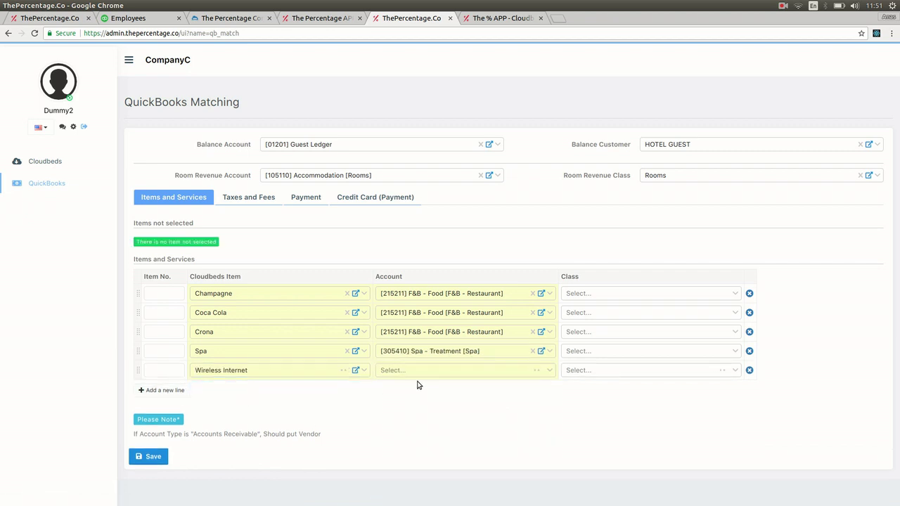
left_click(420, 376)
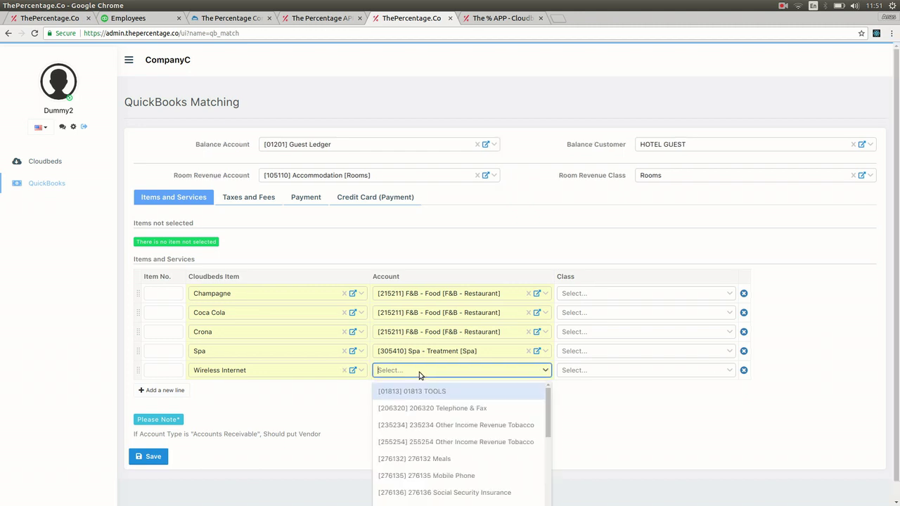
type("misc")
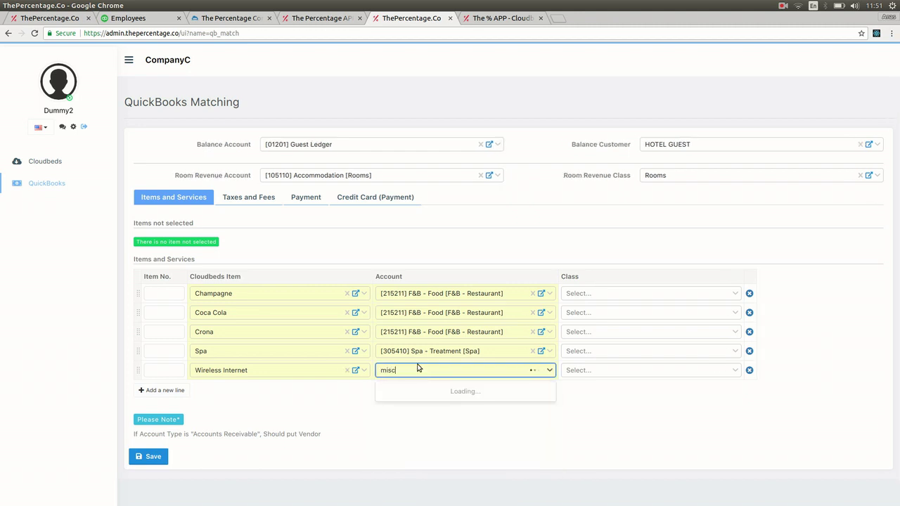
scroll(418, 365, "down", 1)
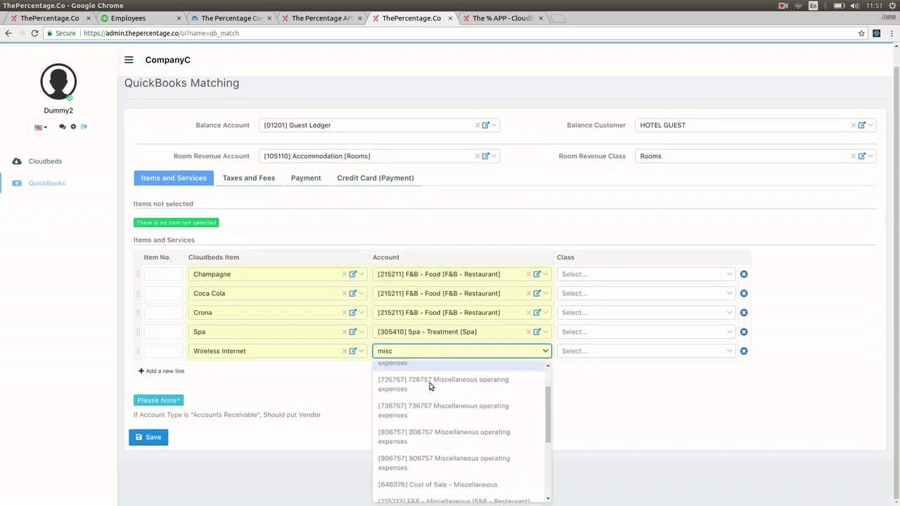
scroll(427, 386, "down", 5)
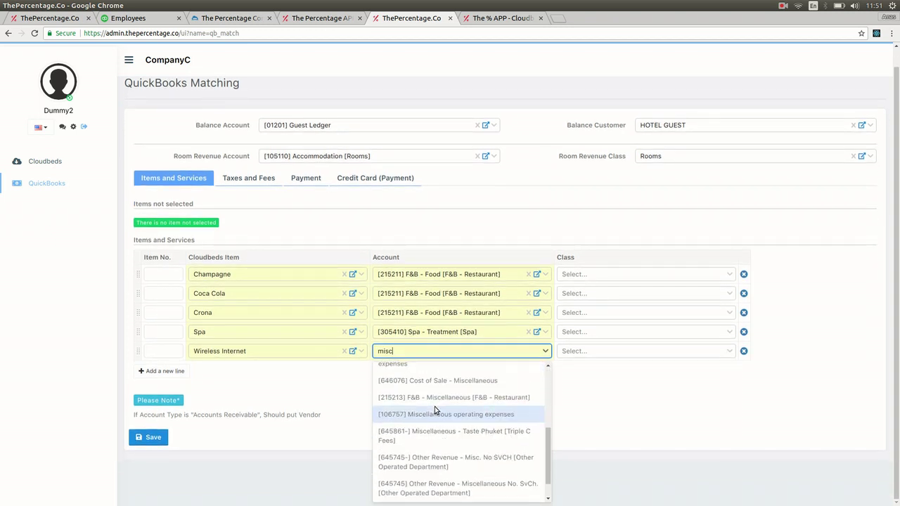
scroll(435, 405, "down", 1)
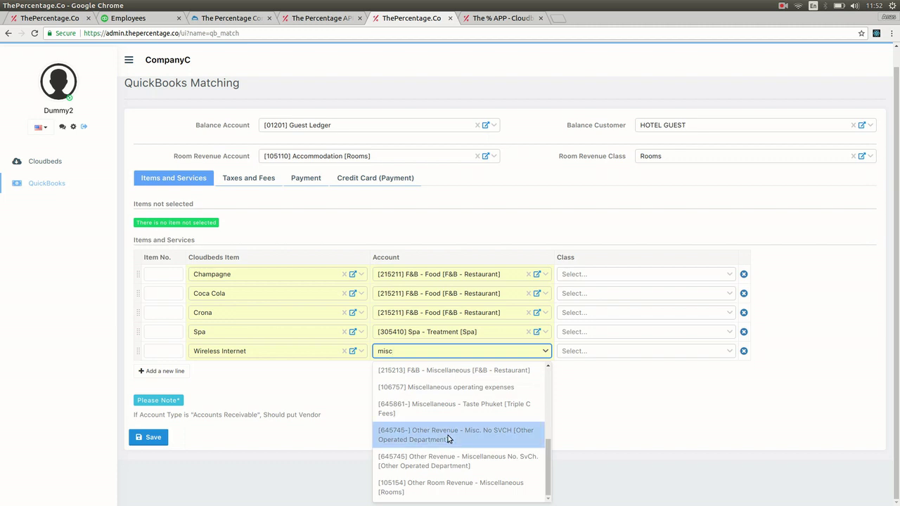
left_click(448, 436)
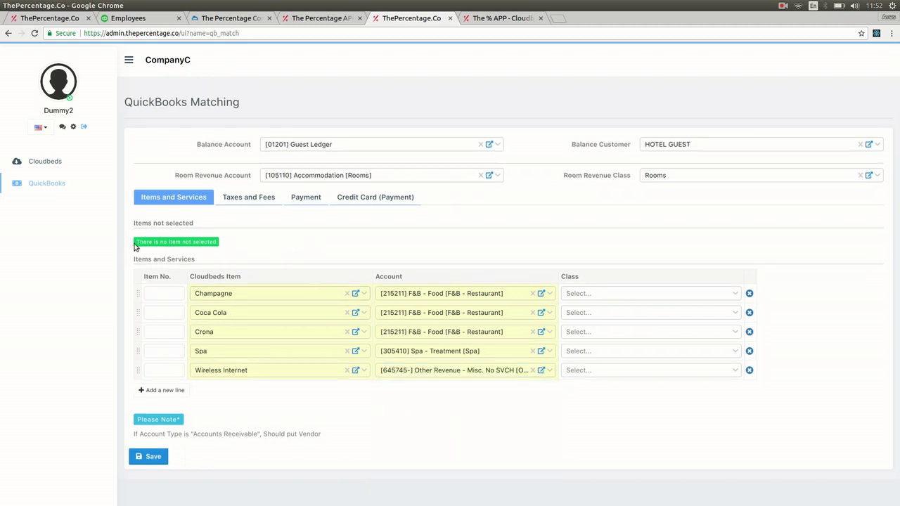
left_click_drag(135, 244, 191, 251)
left_click(226, 224)
Step: View the empty Taxes and Fees matching table, then switch to the Cloudbeds settings tab
left_click(239, 203)
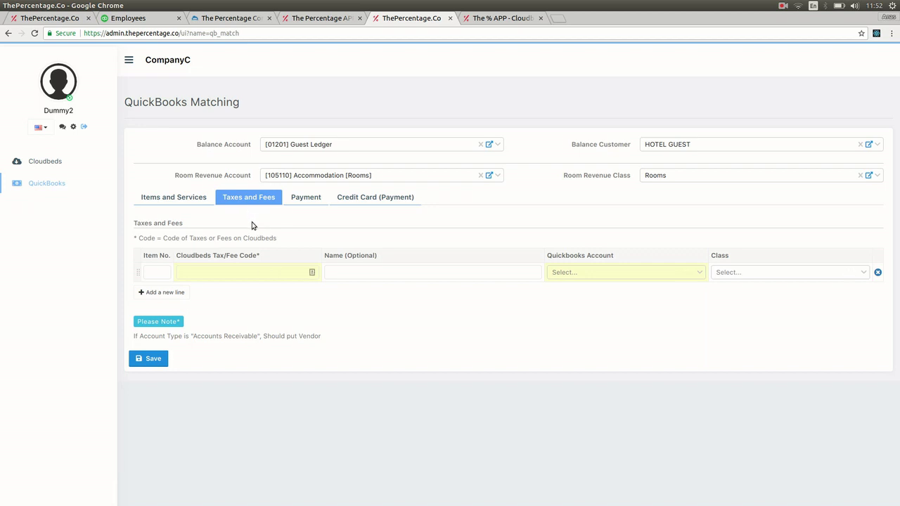
left_click(244, 272)
left_click(233, 19)
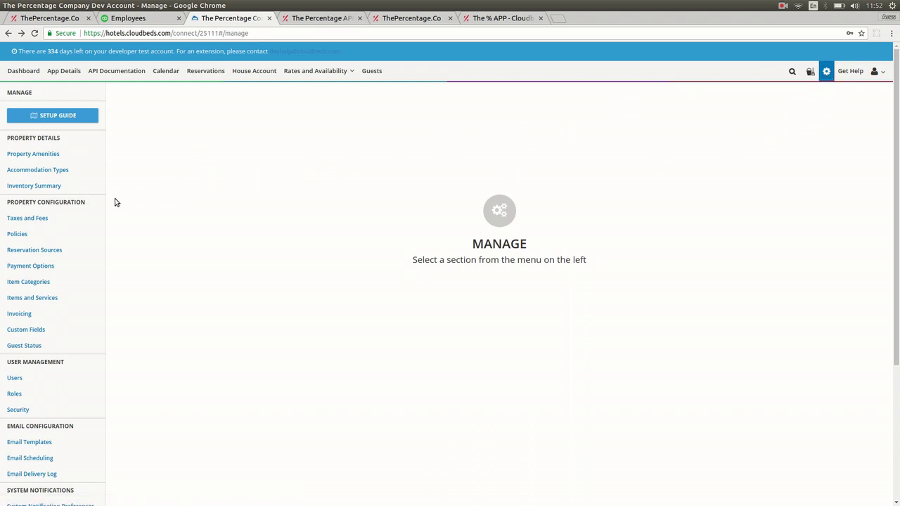
Step: Look up Cloudbeds' 10% Tax code 'tax' and return to The Percentage App
left_click(32, 224)
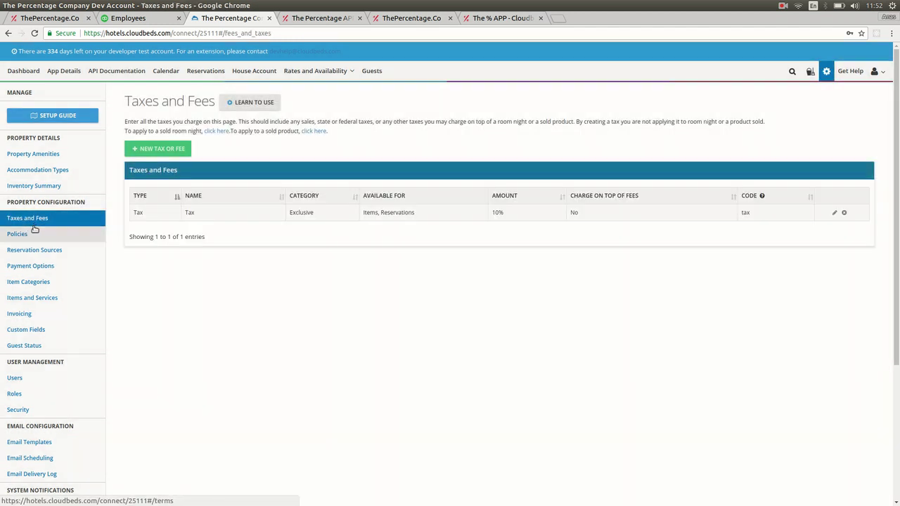
double_click(744, 214)
key("ctrl+c")
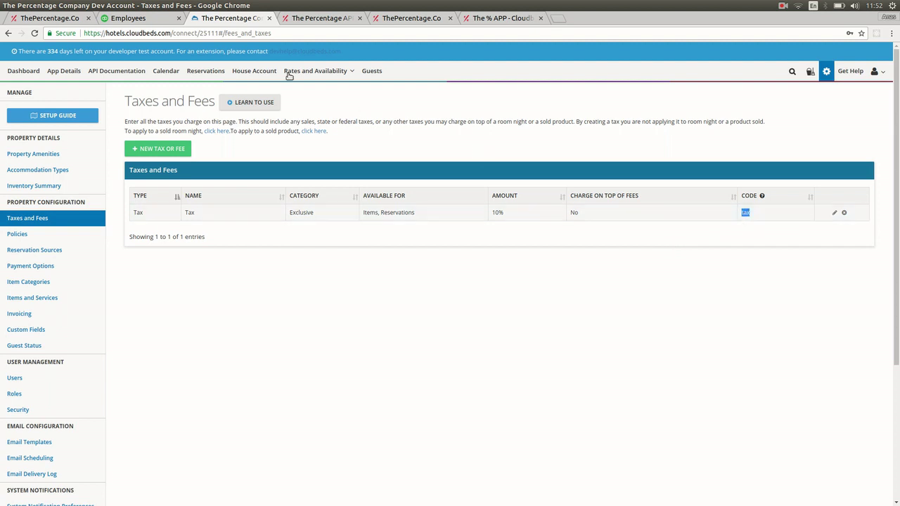
left_click(323, 18)
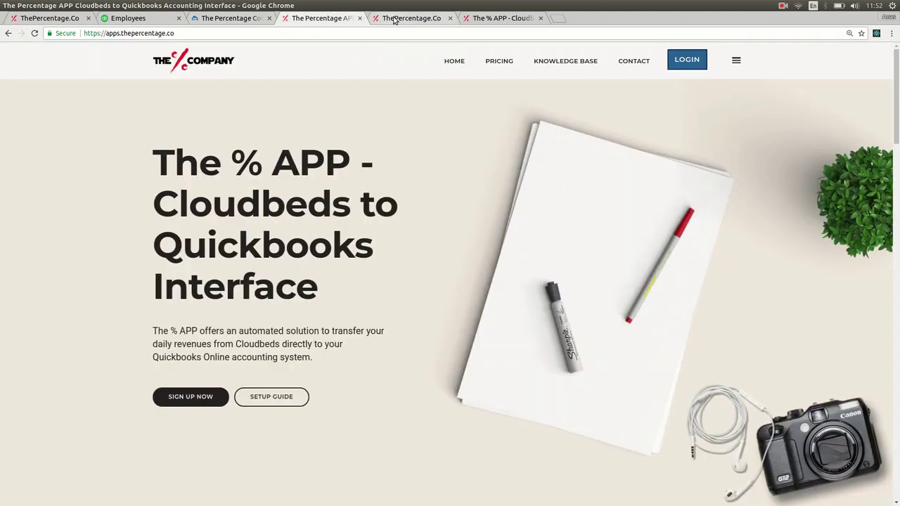
Step: Add a tax mapping: code 'tax', name Tax, to QuickBooks account 716743 Other Tax / Licenses / Government Fee
left_click(395, 21)
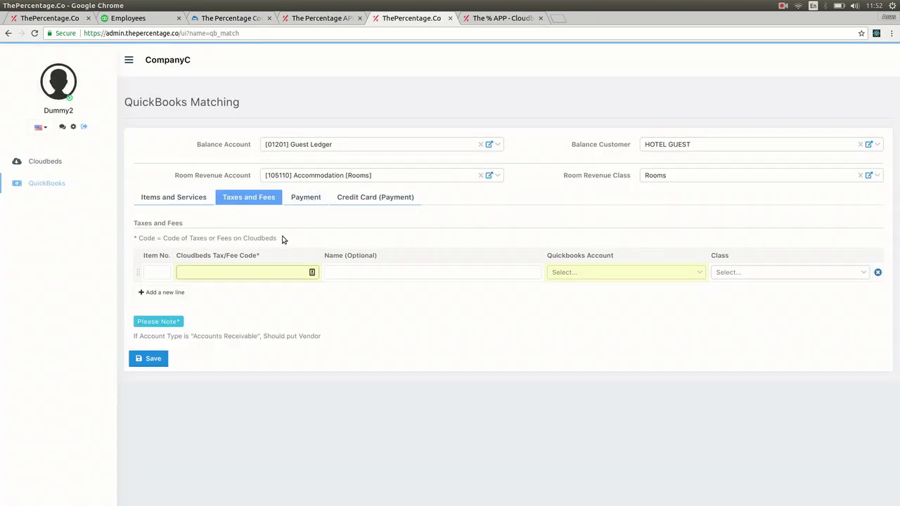
key("ctrl+v")
left_click(358, 271)
type("Tax")
left_click(566, 276)
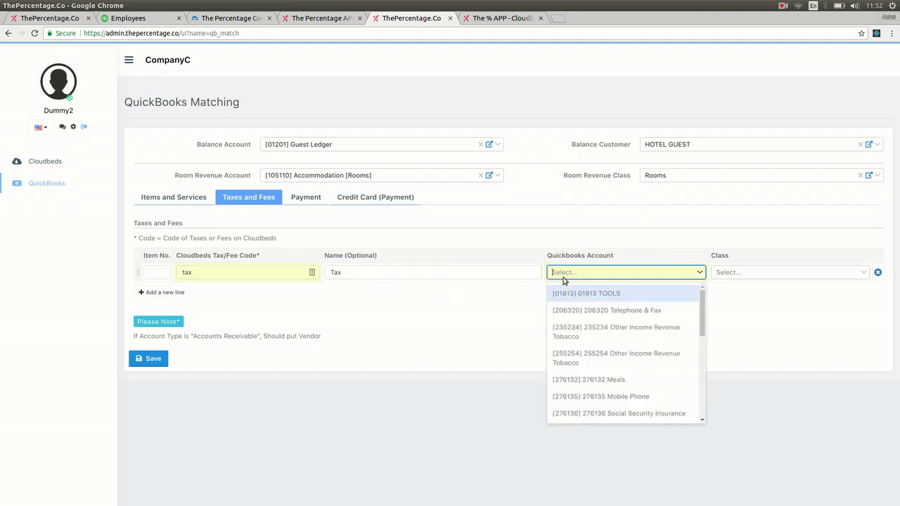
type("t")
key("BackSpace")
type("tax")
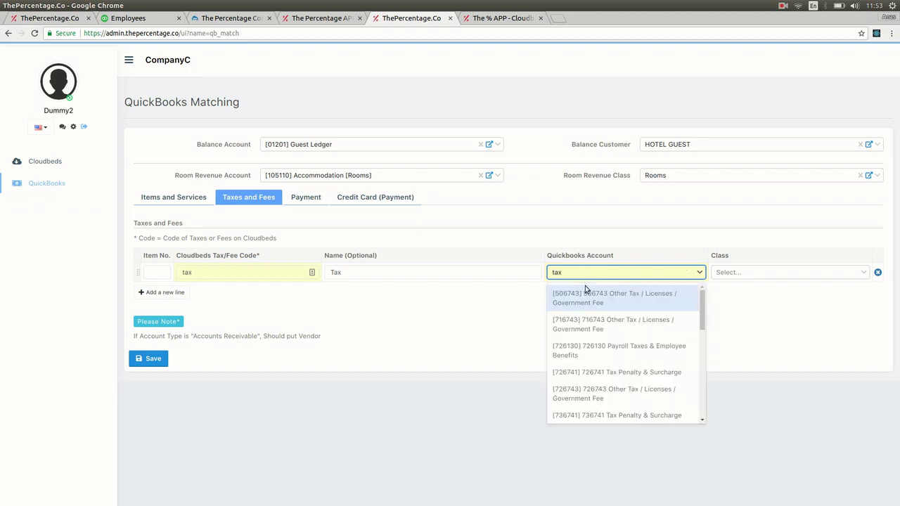
left_click(593, 326)
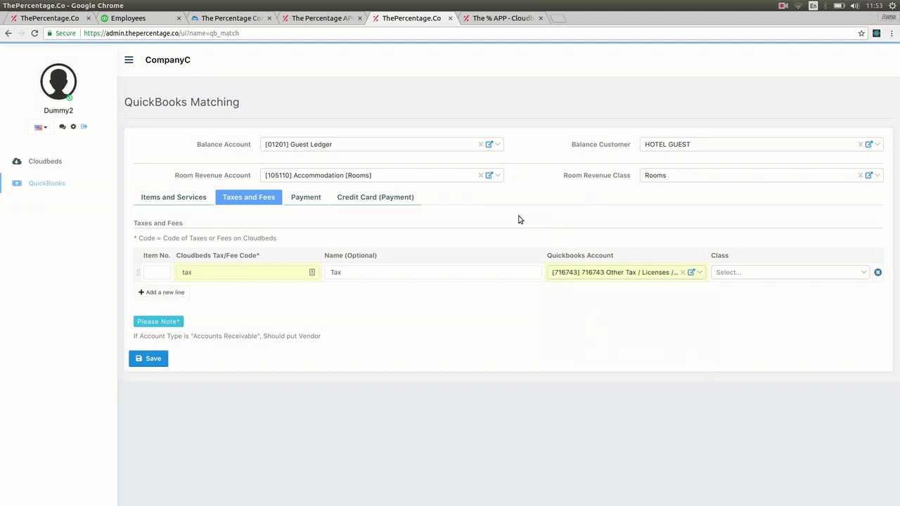
left_click(322, 200)
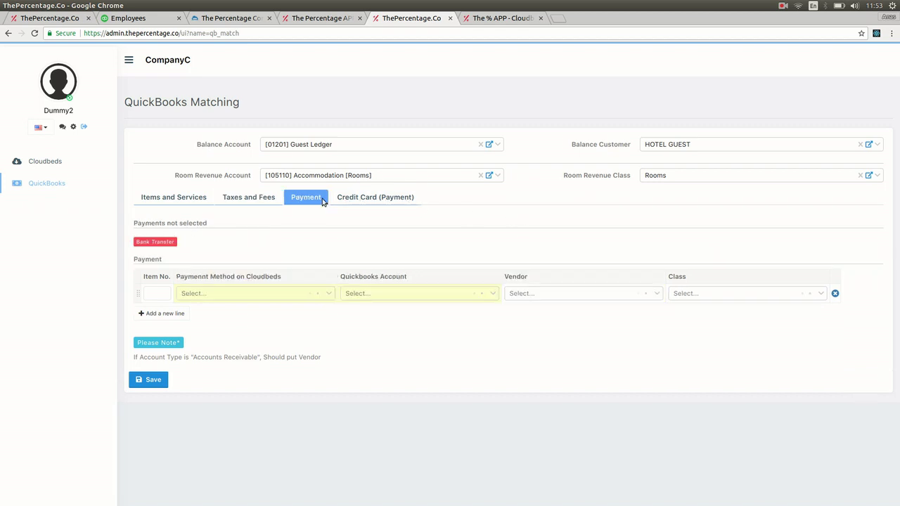
Step: Map the Bank Transfer payment method to QuickBooks account [02701] Guest Deposit
left_click(249, 295)
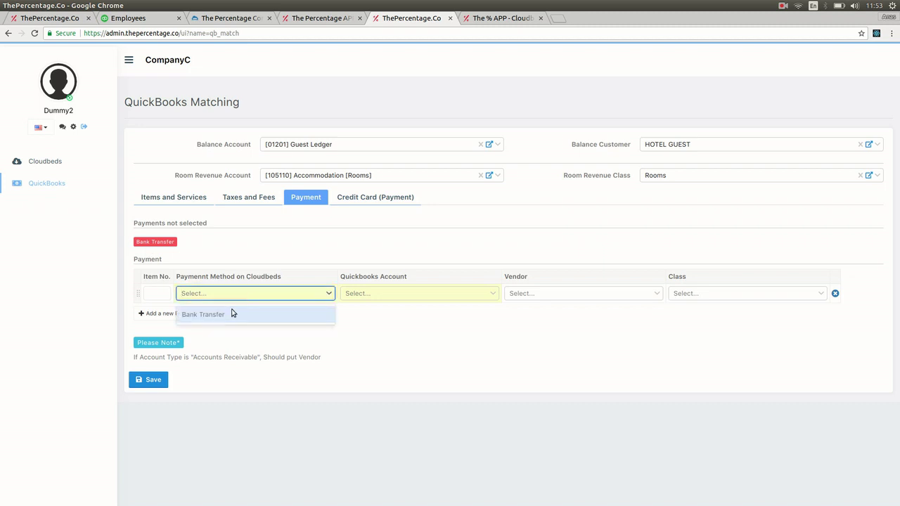
left_click(229, 315)
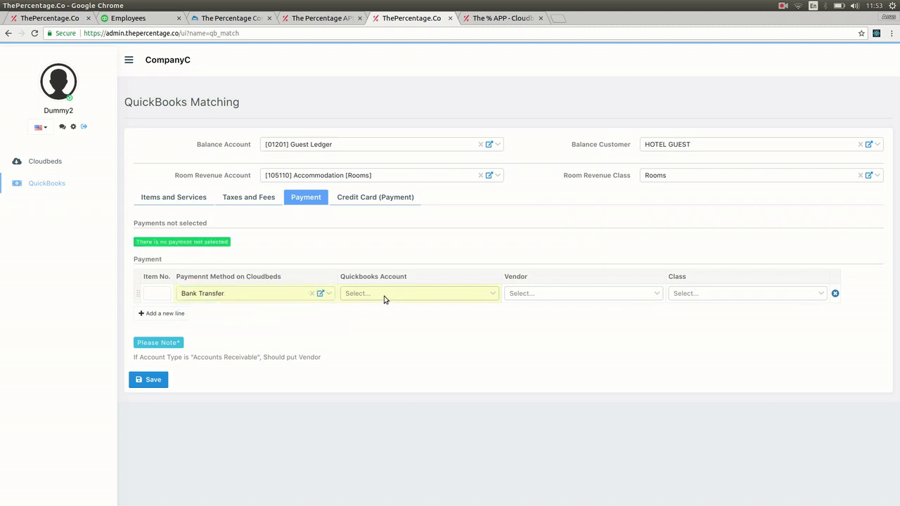
left_click(384, 299)
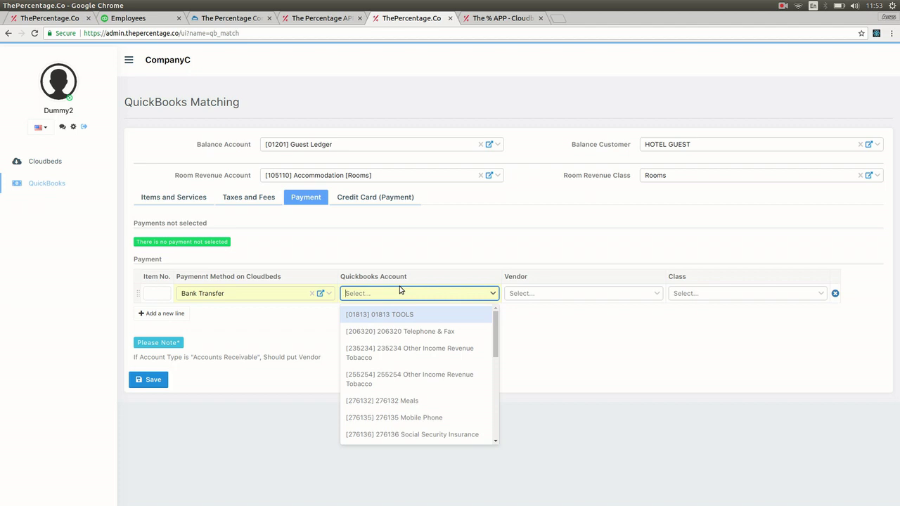
type("depo")
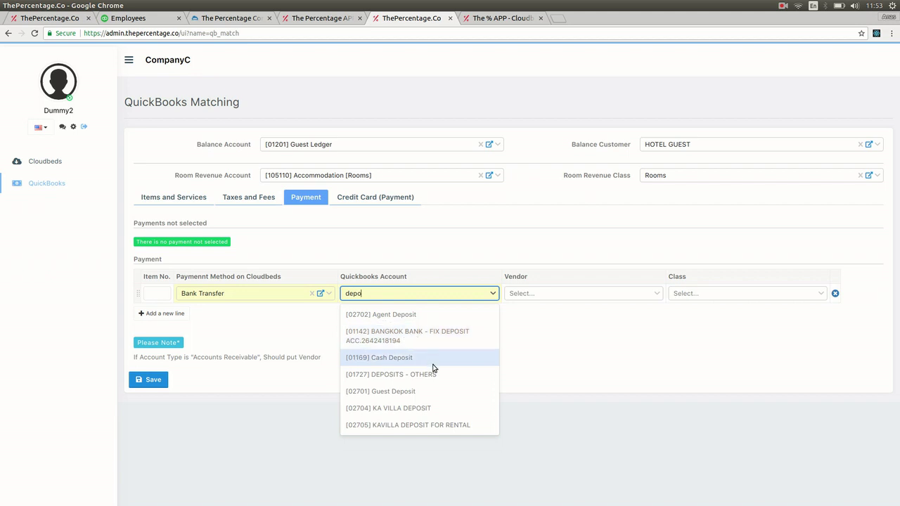
left_click(415, 398)
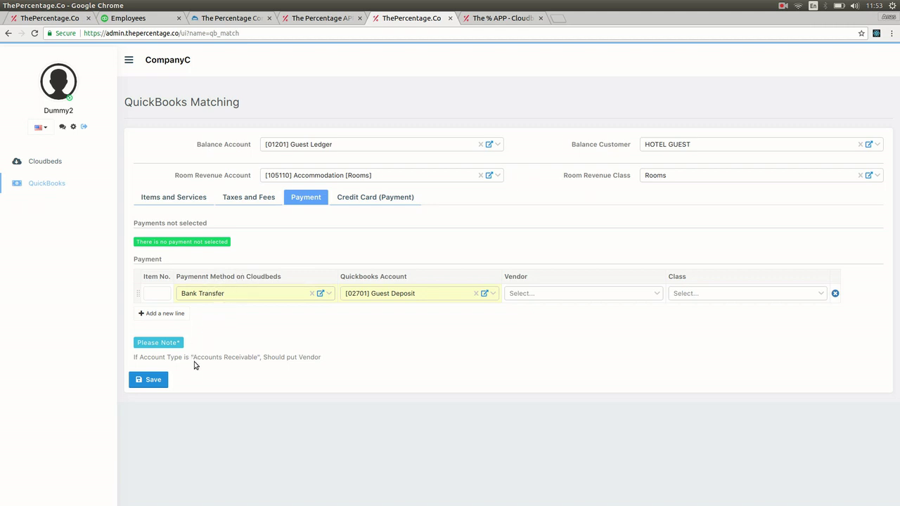
Step: Highlight the Accounts Receivable note and the Vendor column heading for reference
left_click_drag(193, 358, 260, 358)
left_click(430, 339)
left_click_drag(521, 279, 533, 280)
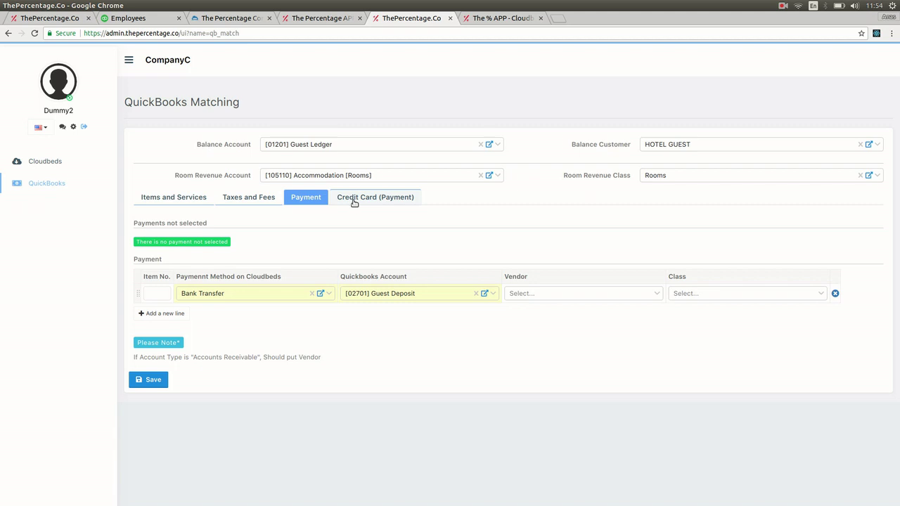
Step: In Credit Card mappings, map Visa to [01213] Visa Card and Mastercard to [01212] Master Card
left_click(353, 199)
left_click(275, 316)
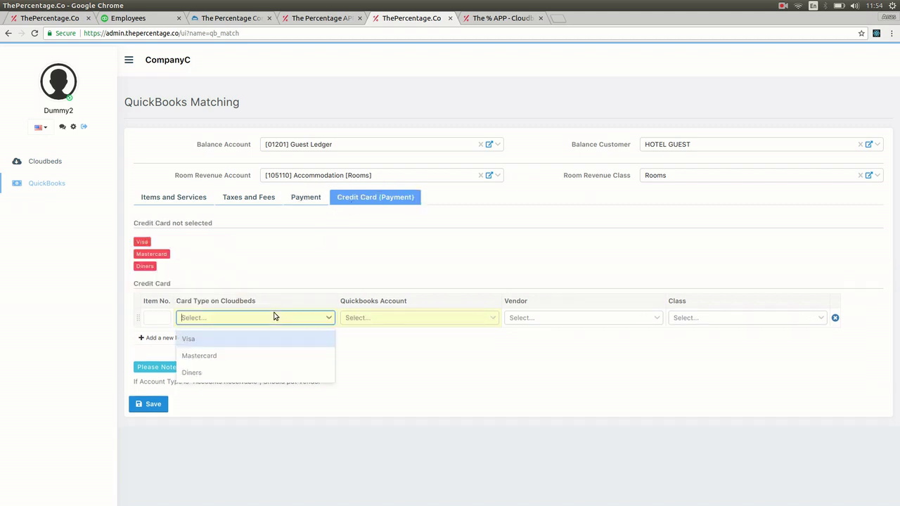
left_click(222, 340)
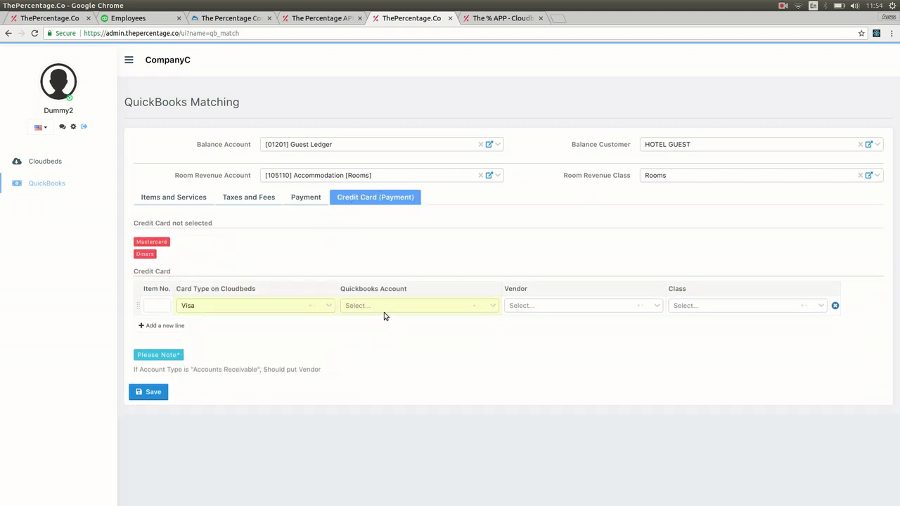
left_click(384, 307)
type("vi")
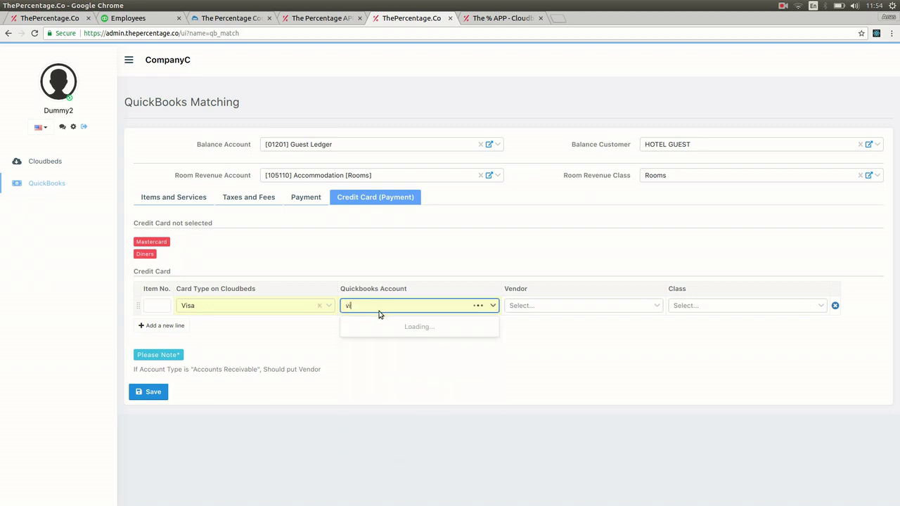
type("sa")
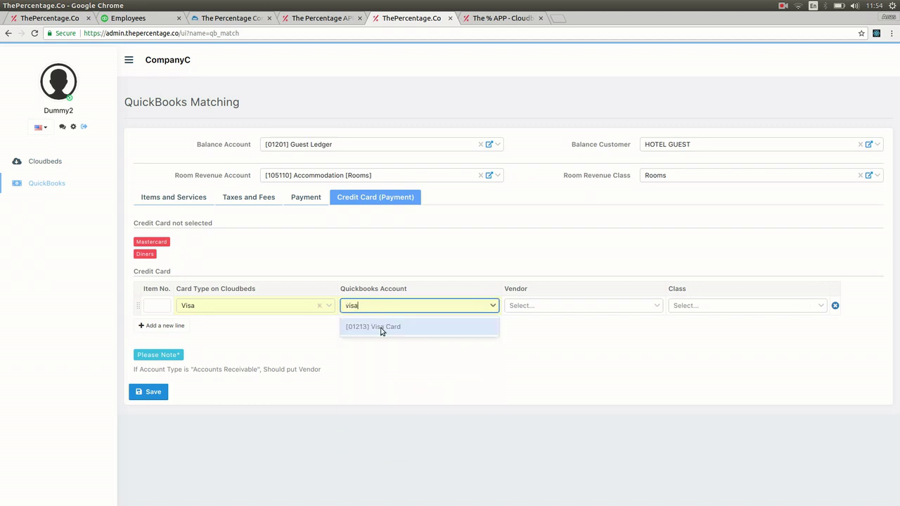
left_click(382, 328)
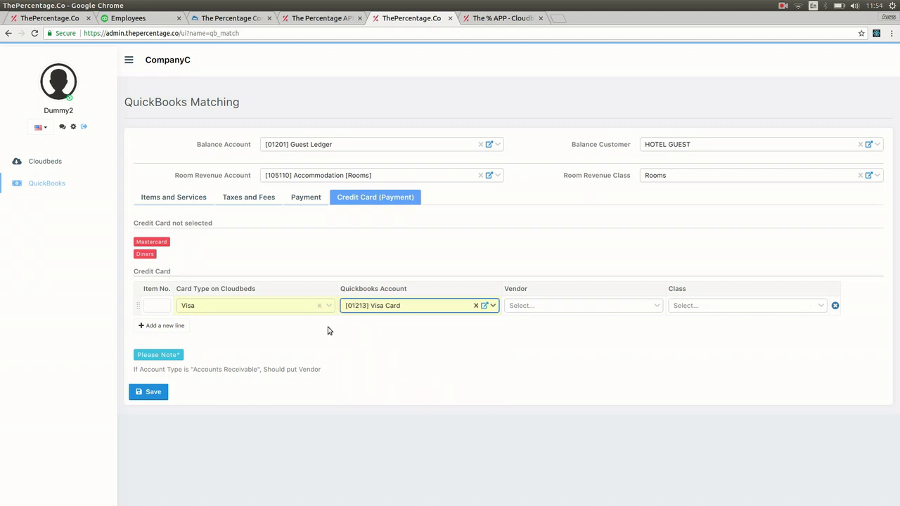
left_click(164, 326)
left_click(223, 325)
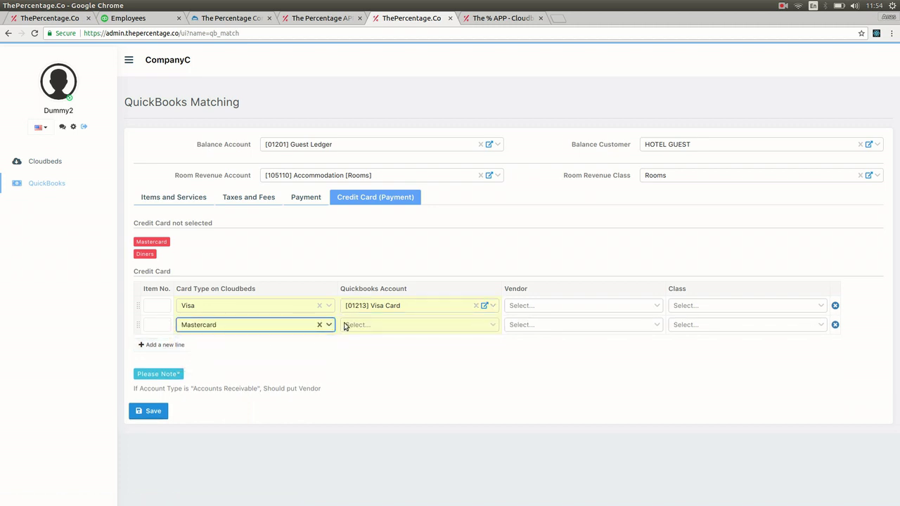
left_click(221, 345)
left_click(356, 315)
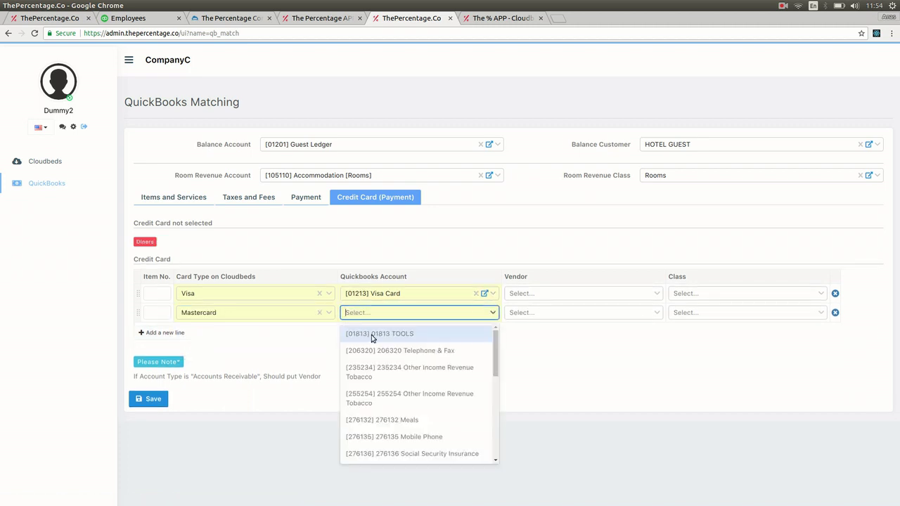
type("mas")
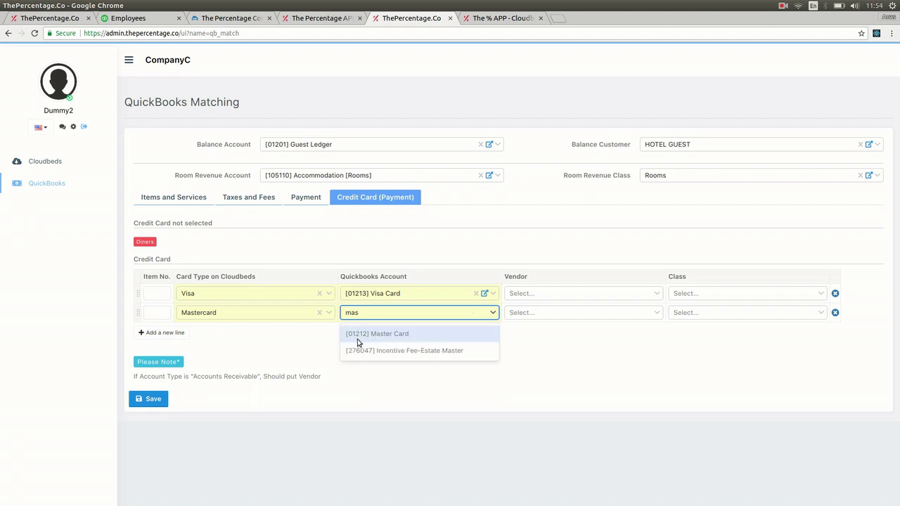
left_click(358, 337)
Step: Add a third card row mapping Diners to [01214] Diner Club Card
left_click(183, 333)
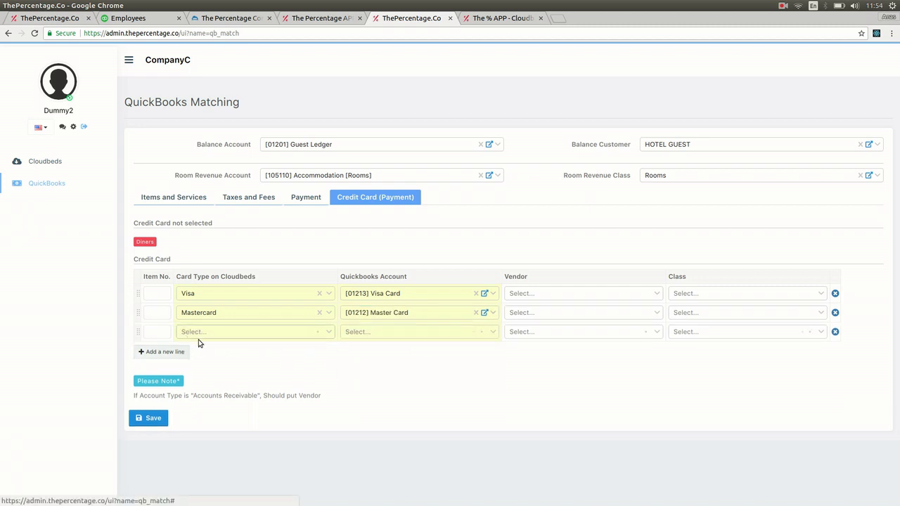
left_click(218, 334)
type("diner")
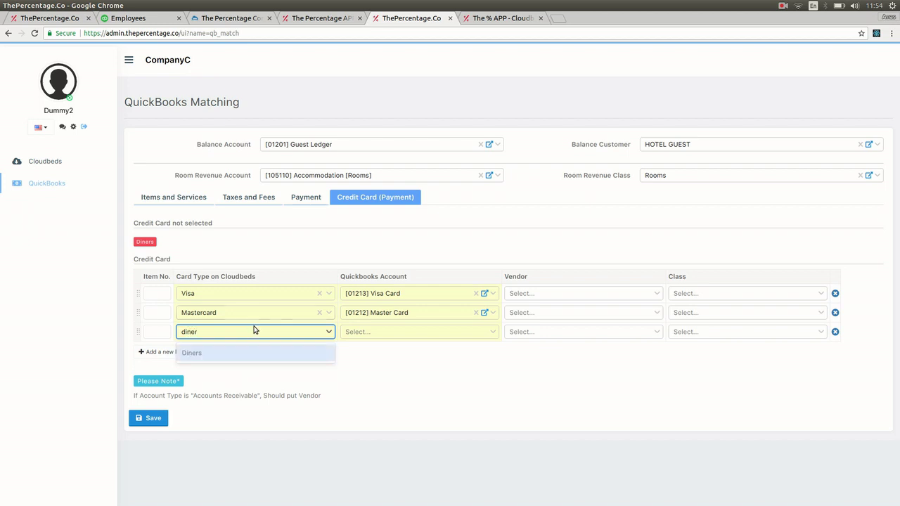
left_click(241, 351)
left_click(371, 337)
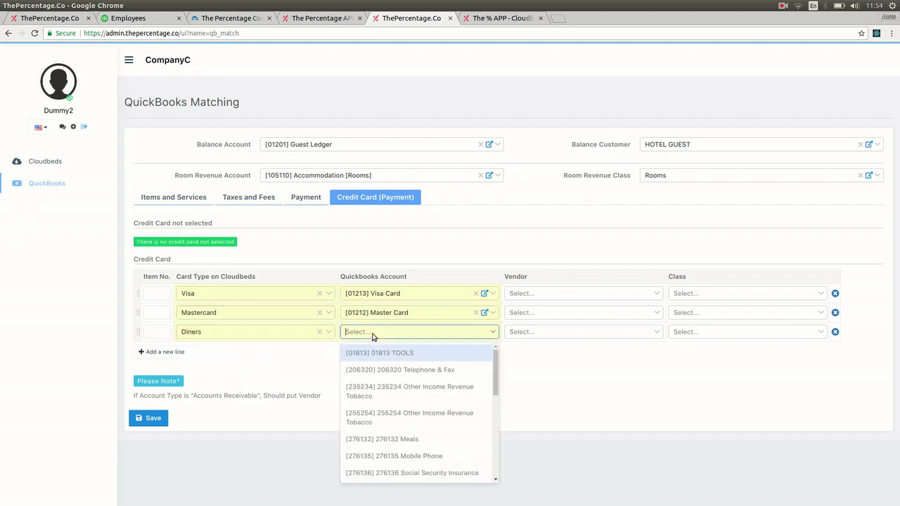
type("diner")
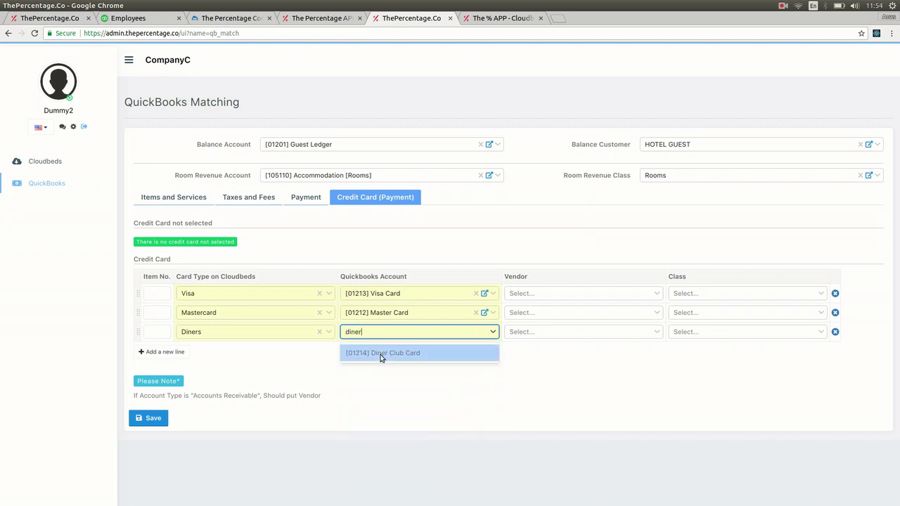
left_click(382, 358)
left_click(383, 373)
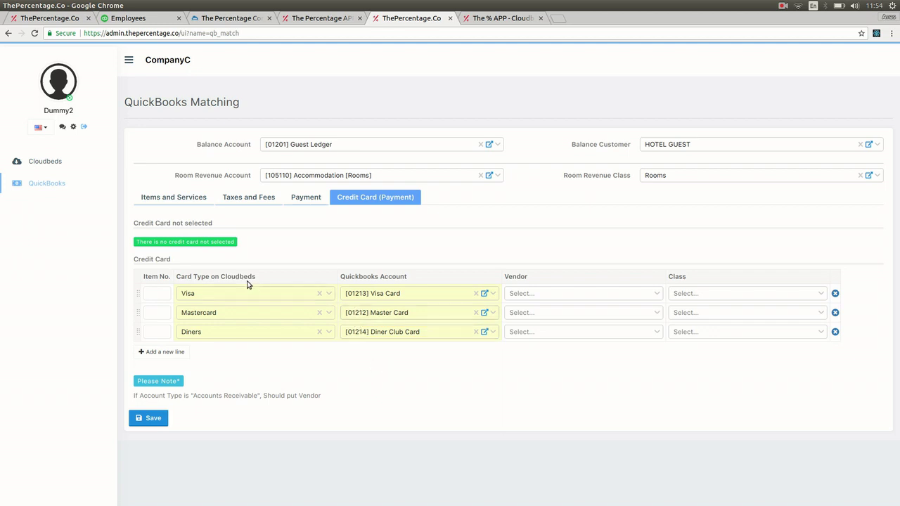
Step: Review the Items and Services, Taxes and Fees, and Payment mappings, ending on Credit Card
left_click(172, 204)
left_click(229, 203)
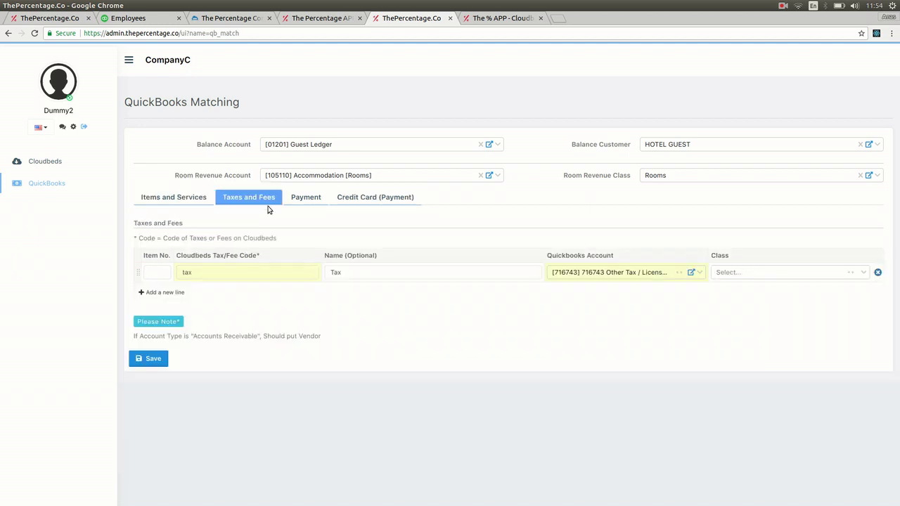
left_click(307, 203)
left_click(367, 200)
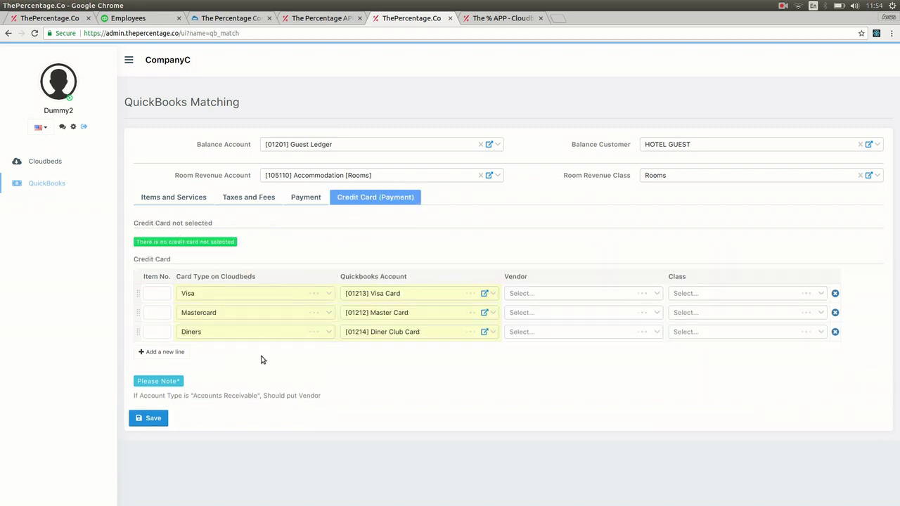
Step: Save the matching settings, acknowledge the success message, and go back to the QuickBooks menu
left_click(154, 418)
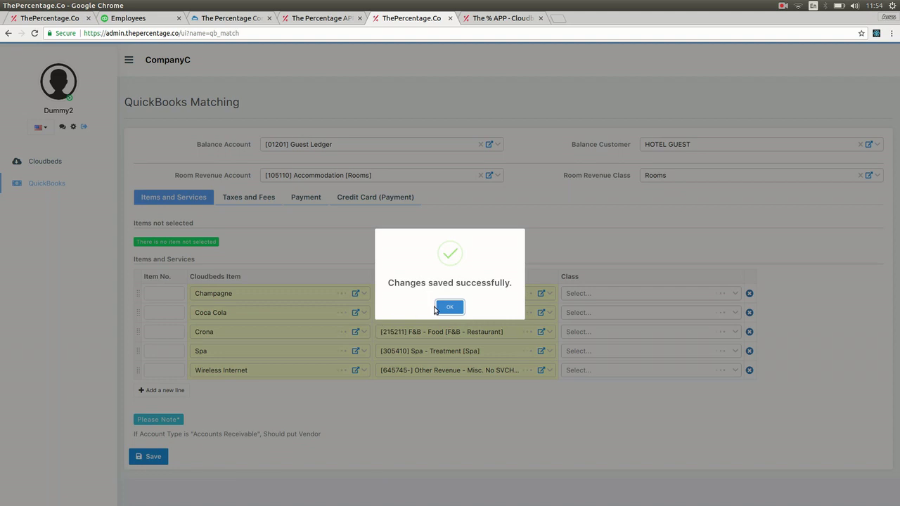
left_click(446, 307)
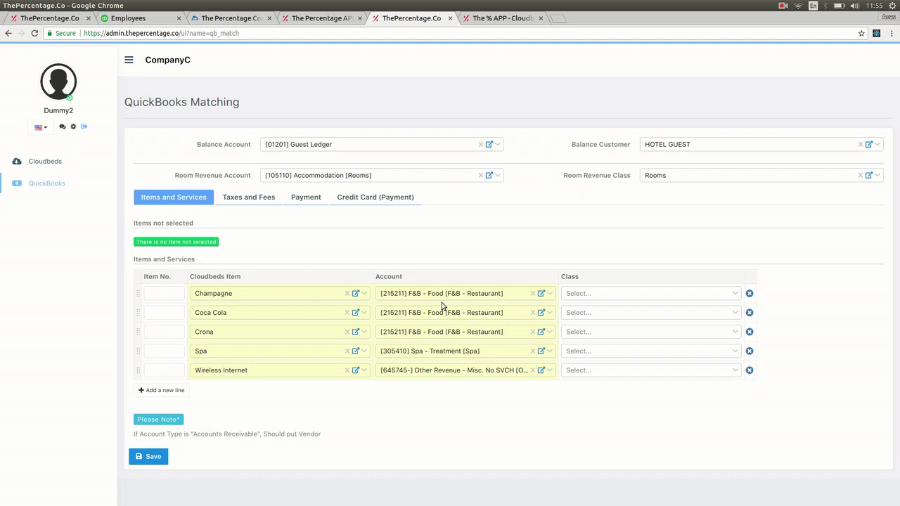
left_click(41, 185)
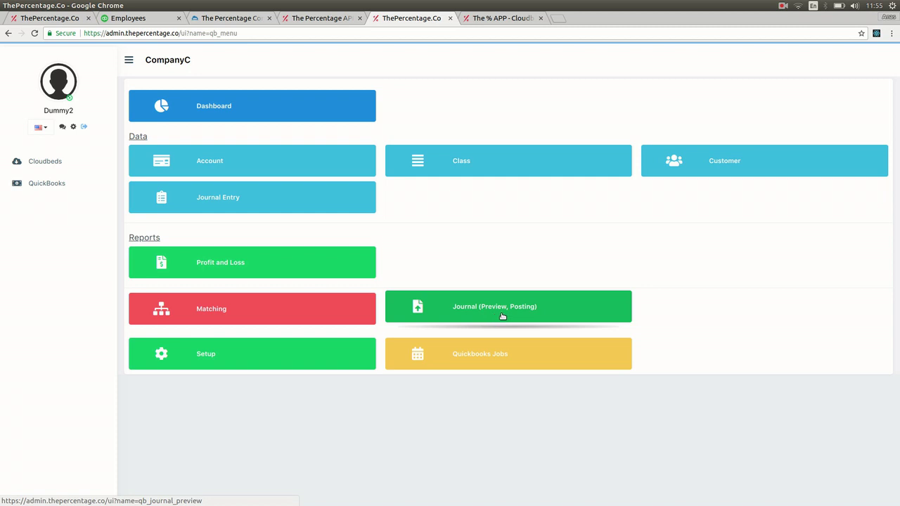
Step: Preview the Sales Journal for 28 Nov 2018: Accommodation 2,067.00, tax 206.70, Guest Ledger 2,273.70
left_click(502, 314)
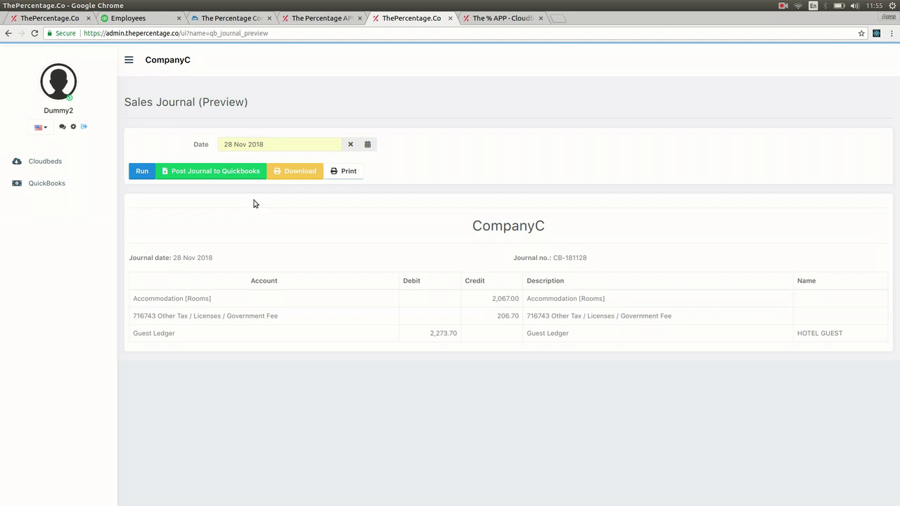
left_click(275, 145)
left_click(268, 123)
left_click(269, 146)
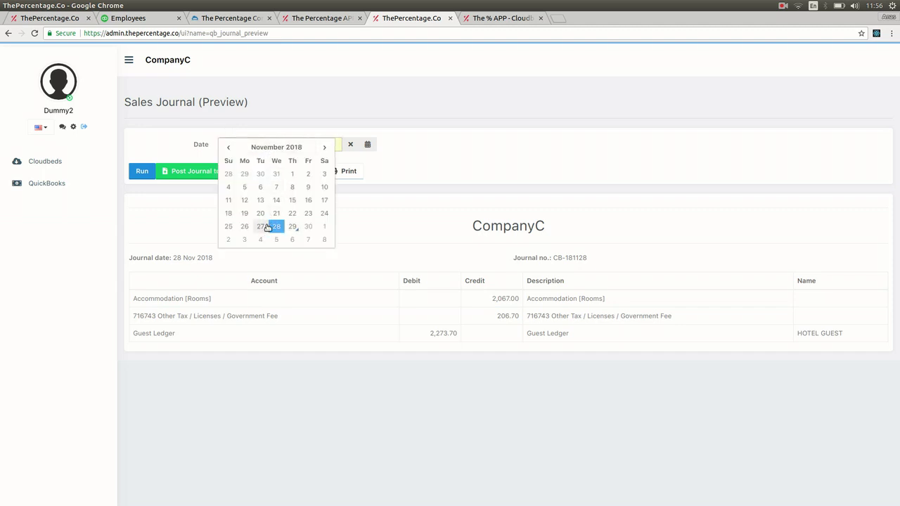
left_click(263, 225)
left_click(287, 147)
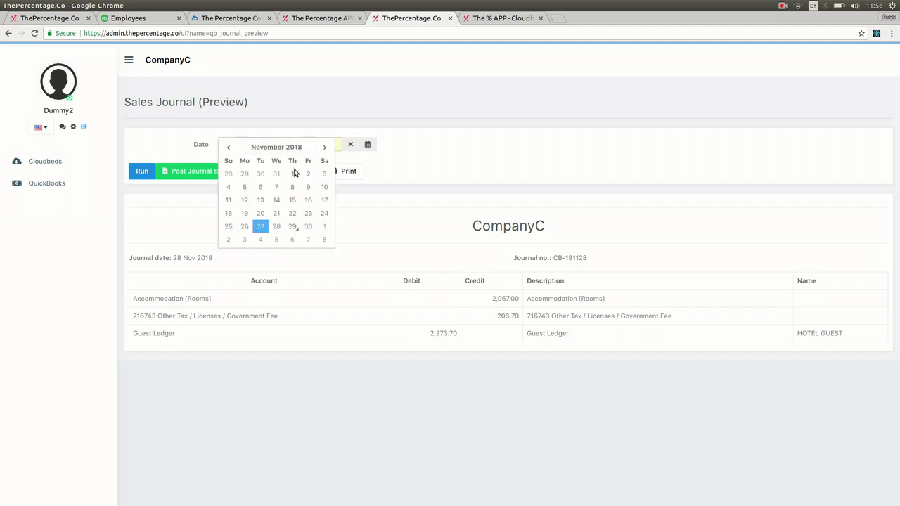
left_click(277, 226)
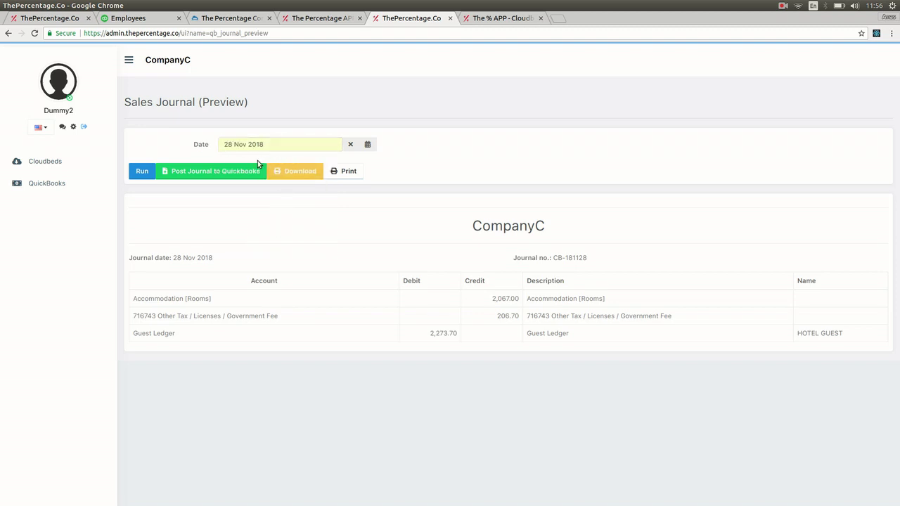
Step: Post the 28 Nov 2018 sales journal to QuickBooks and switch to the QuickBooks Online tab
left_click(206, 174)
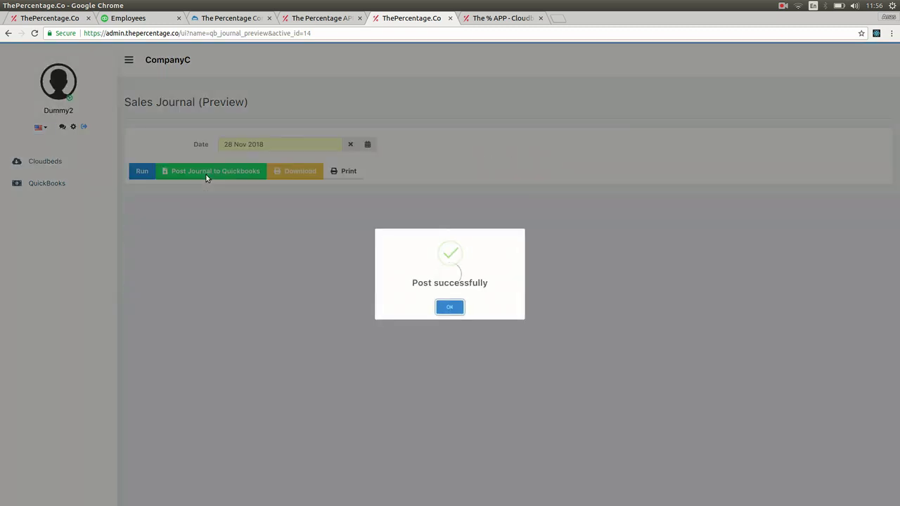
left_click(458, 309)
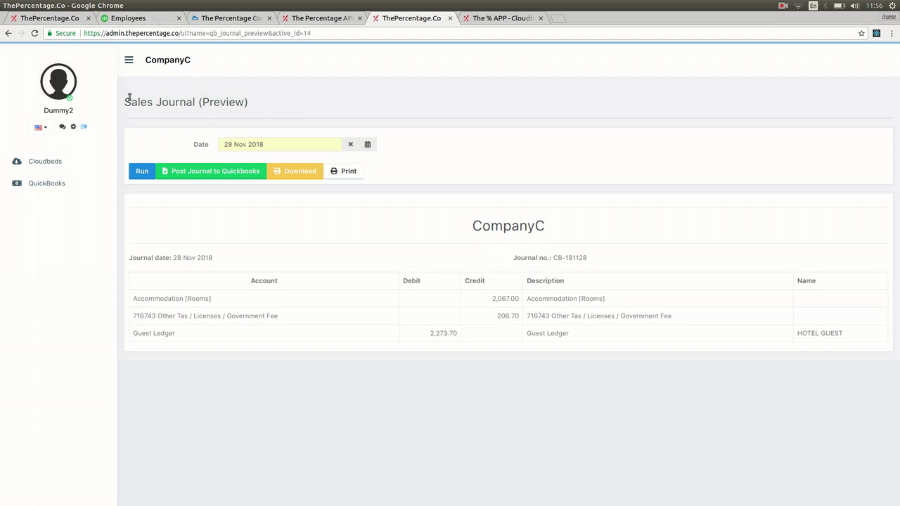
left_click_drag(125, 98, 234, 117)
left_click(234, 117)
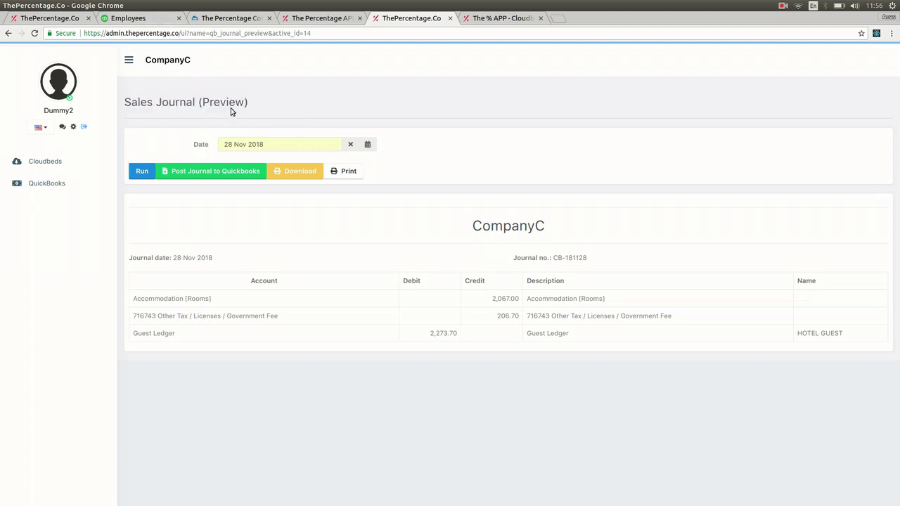
left_click(144, 19)
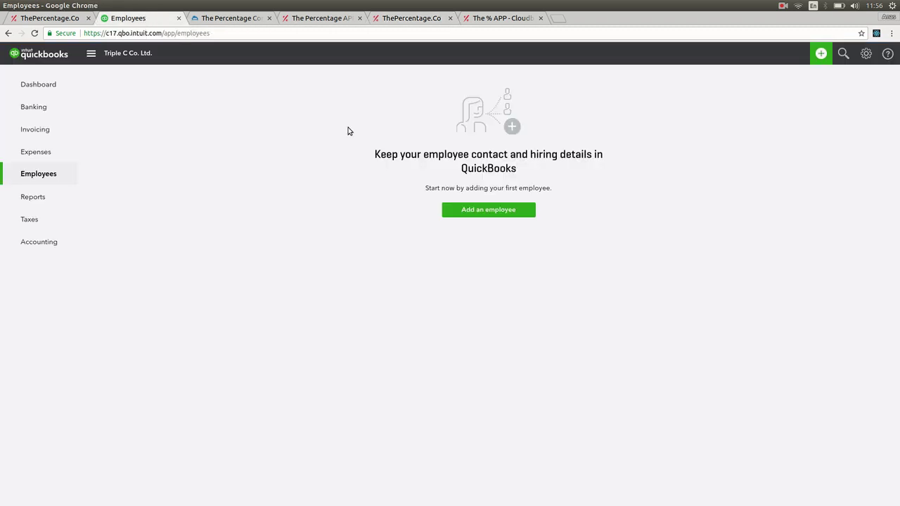
Step: Open journal entry CB-181128 from Recent Journal Entries, confirm its 2,273.70 total, then return
left_click(822, 54)
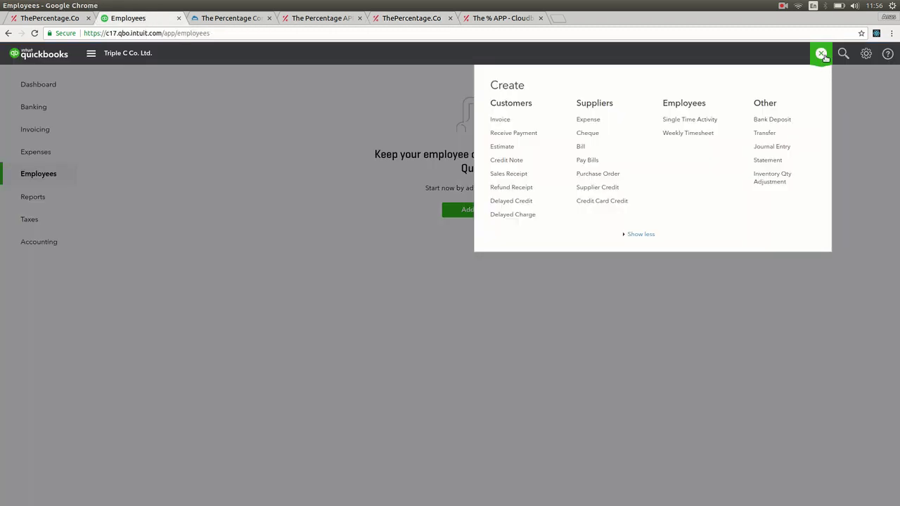
left_click(773, 147)
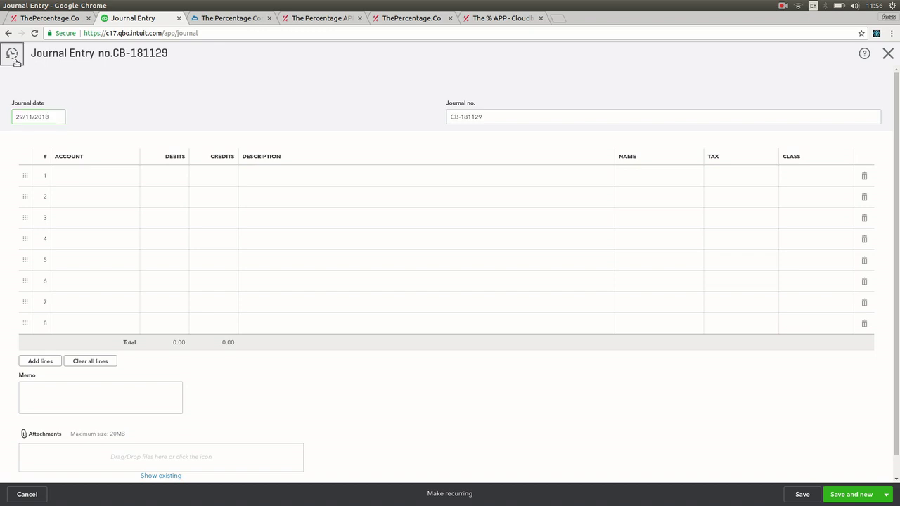
left_click(14, 59)
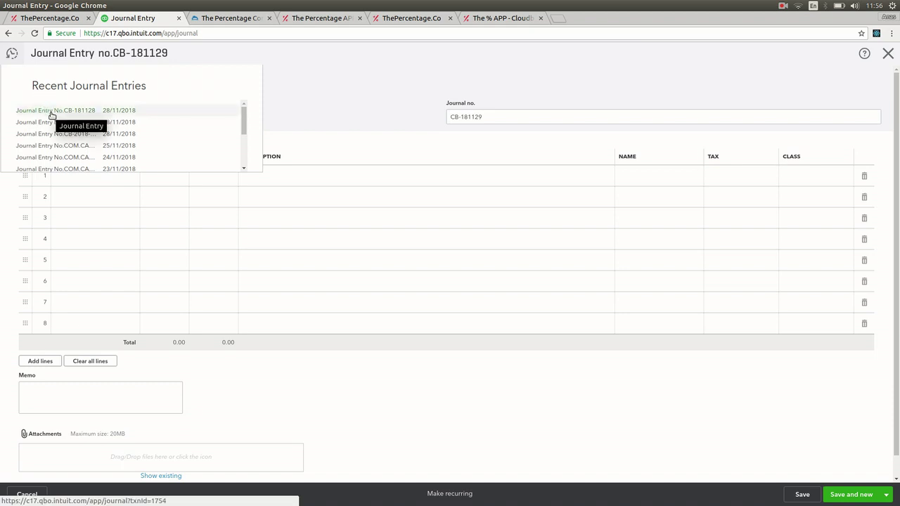
left_click(52, 113)
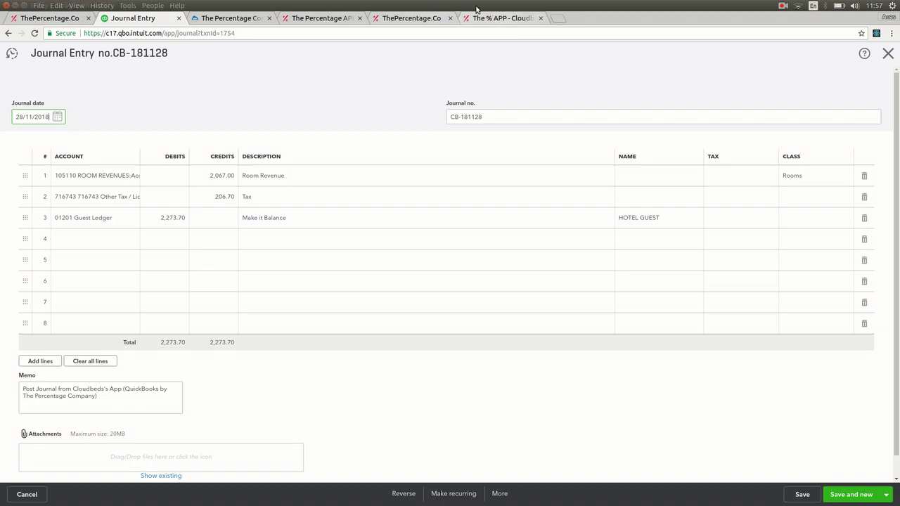
left_click(424, 17)
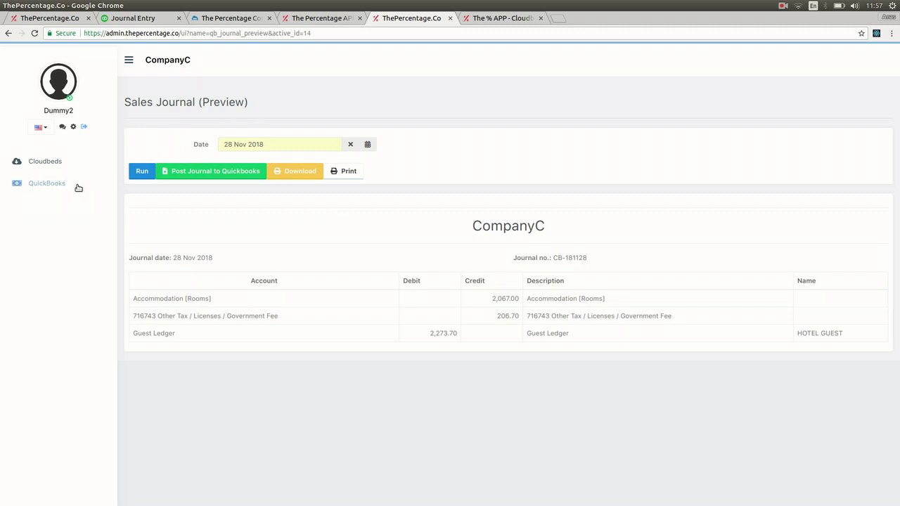
Step: Go to the QuickBooks menu and open the Quickbooks Jobs posting settings
left_click(47, 183)
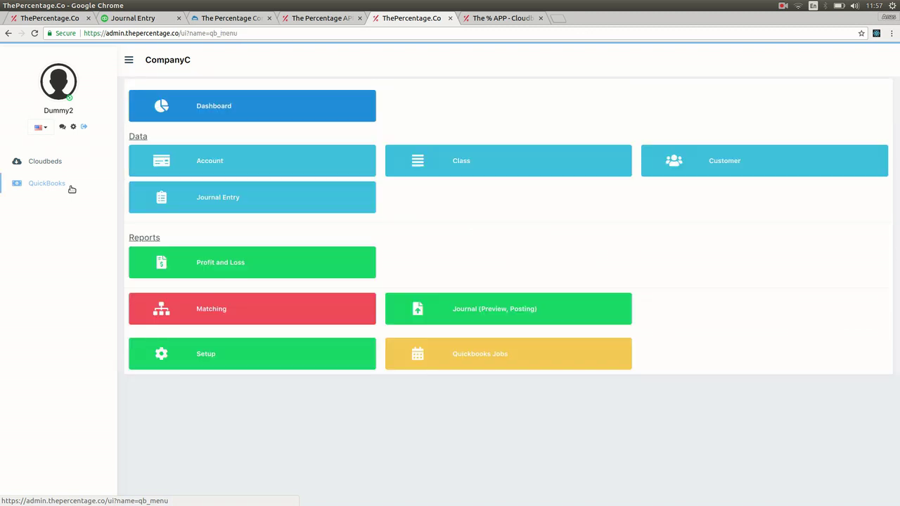
left_click(531, 361)
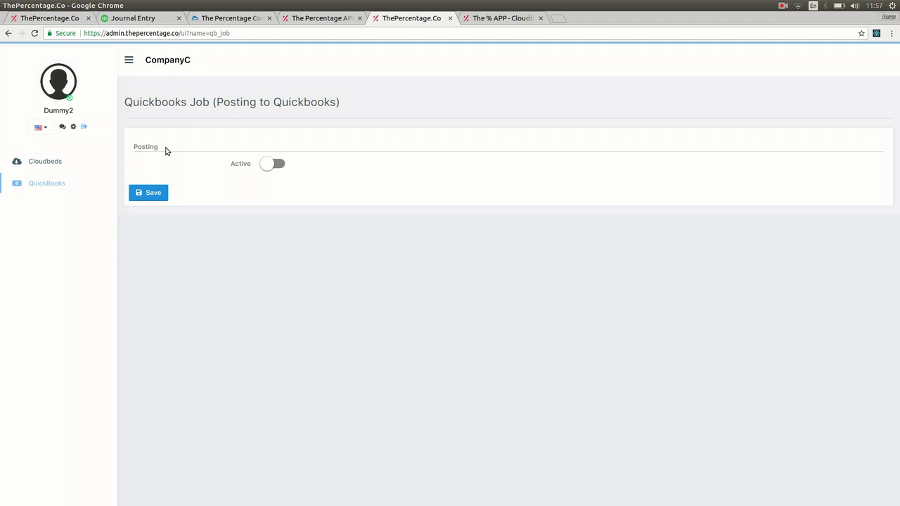
Step: Make the posting job Active, scheduled for 30 Nov 2018 at 03:00:00
left_click(277, 164)
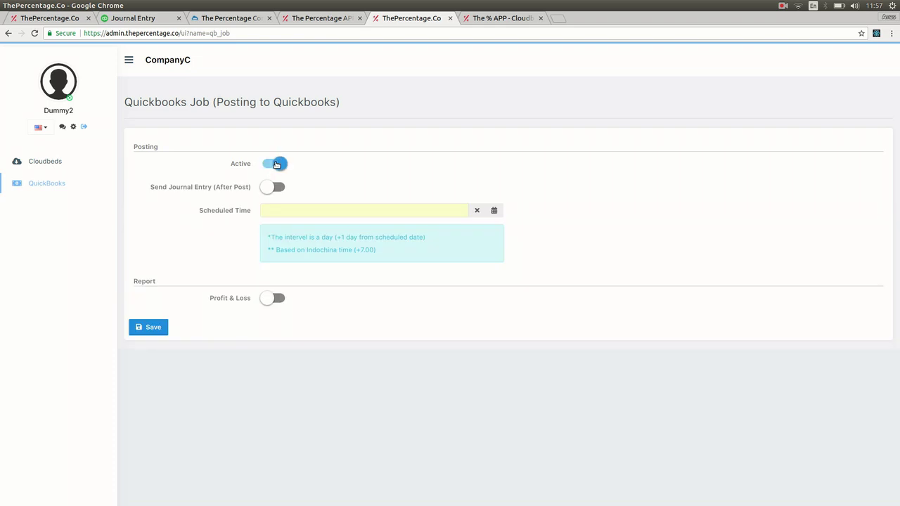
left_click(295, 210)
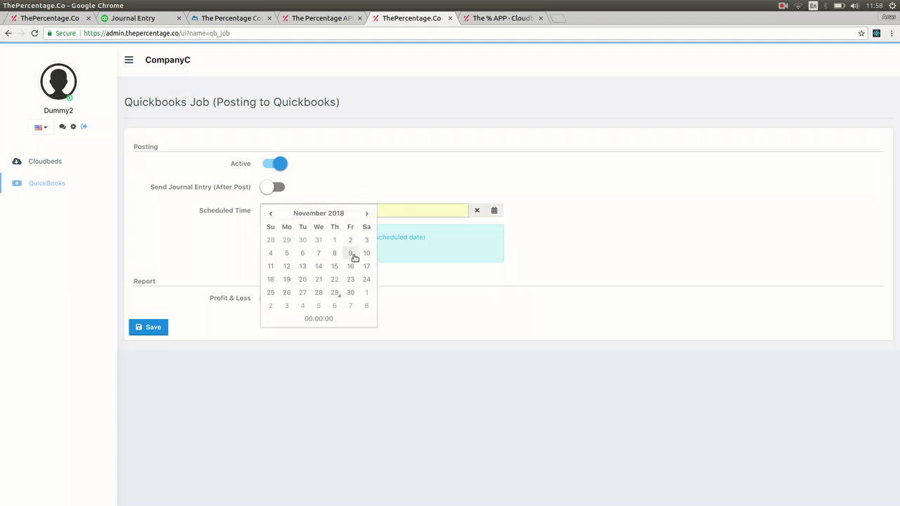
left_click(351, 293)
left_click(356, 213)
left_click(315, 320)
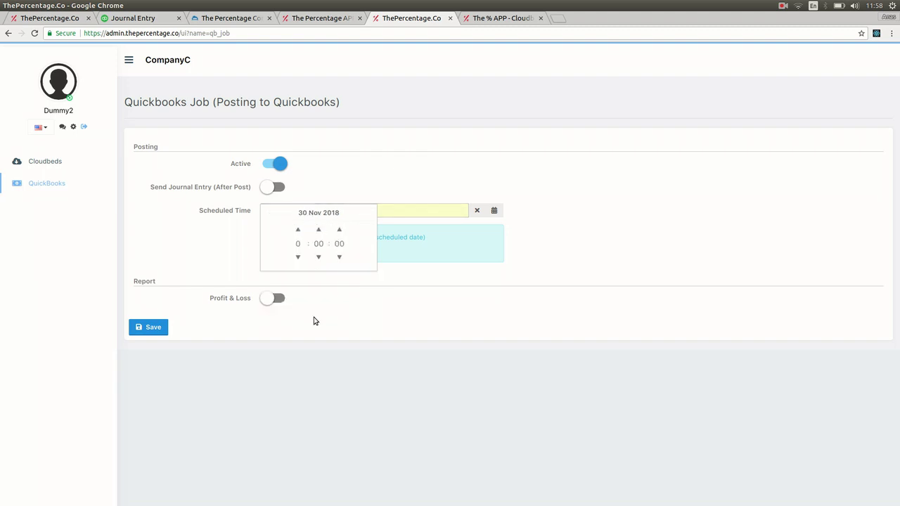
left_click(298, 230)
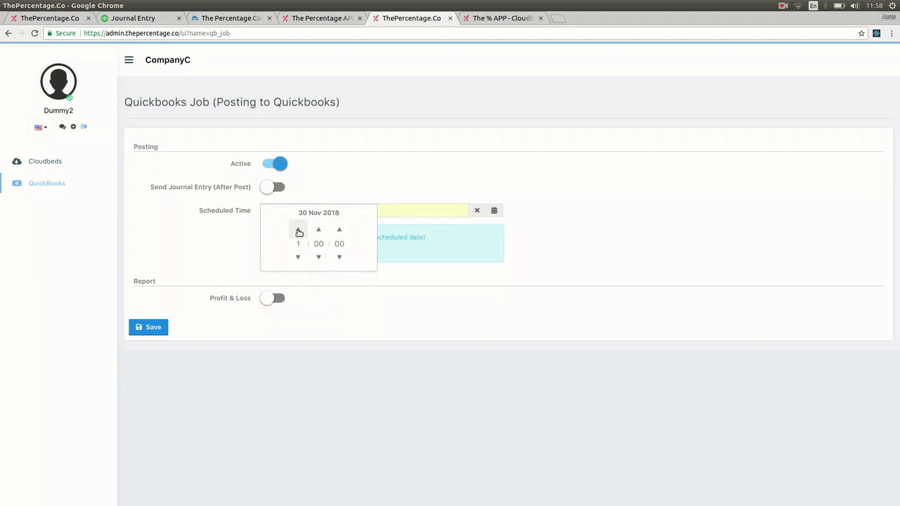
left_click(345, 174)
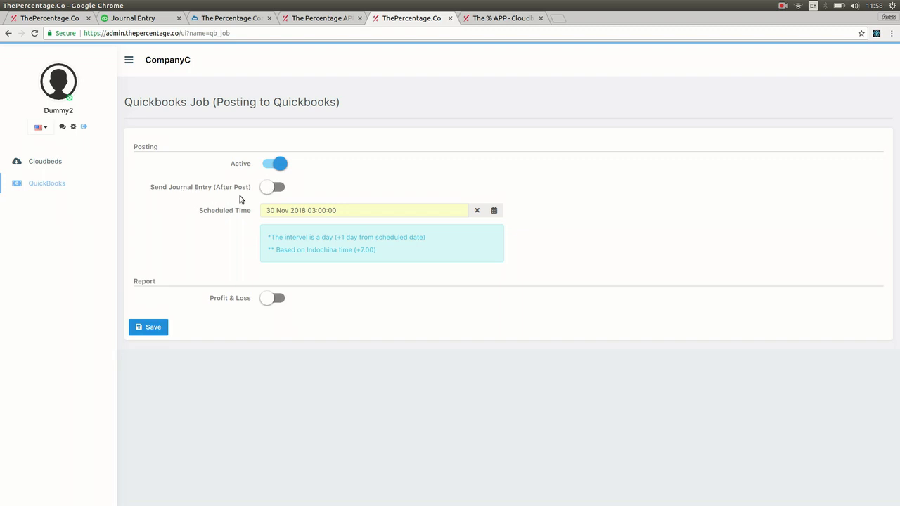
Step: Switch on Send Journal Entry (After Post) and enter the recipient's e-mail address in To Email
left_click(271, 189)
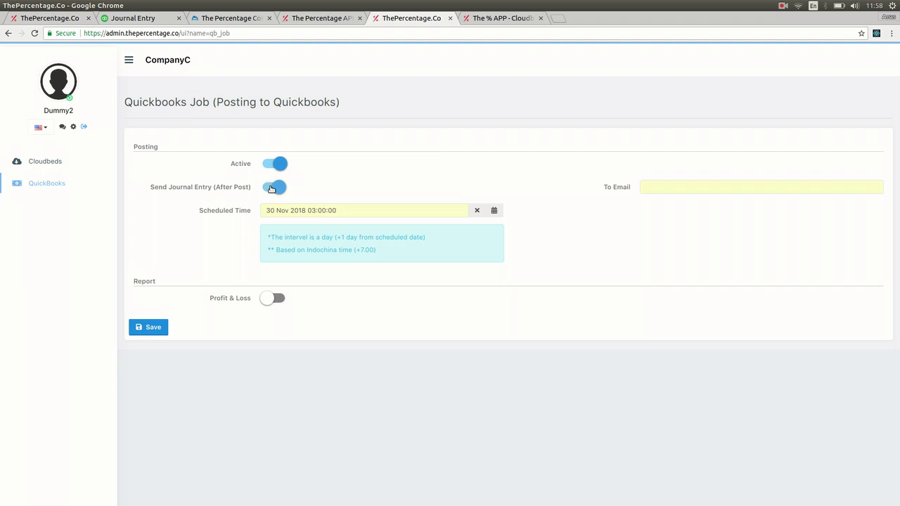
left_click(661, 183)
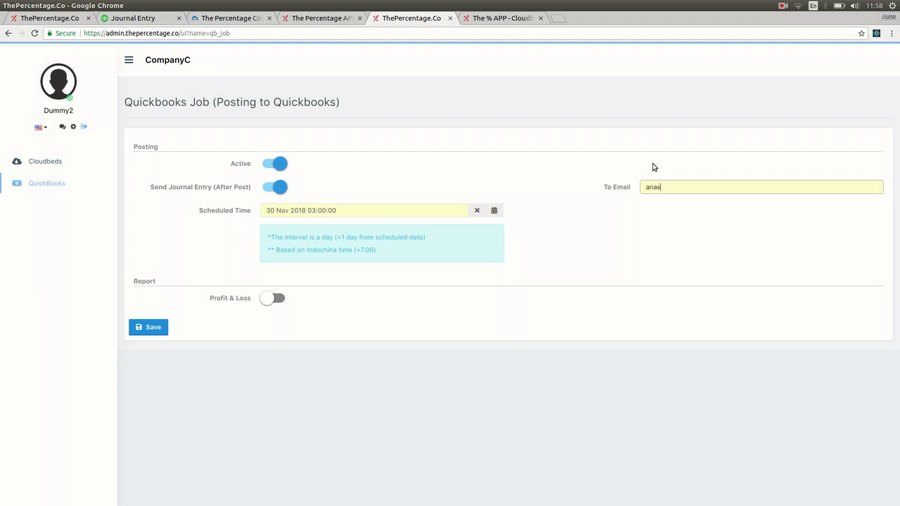
left_click(611, 197)
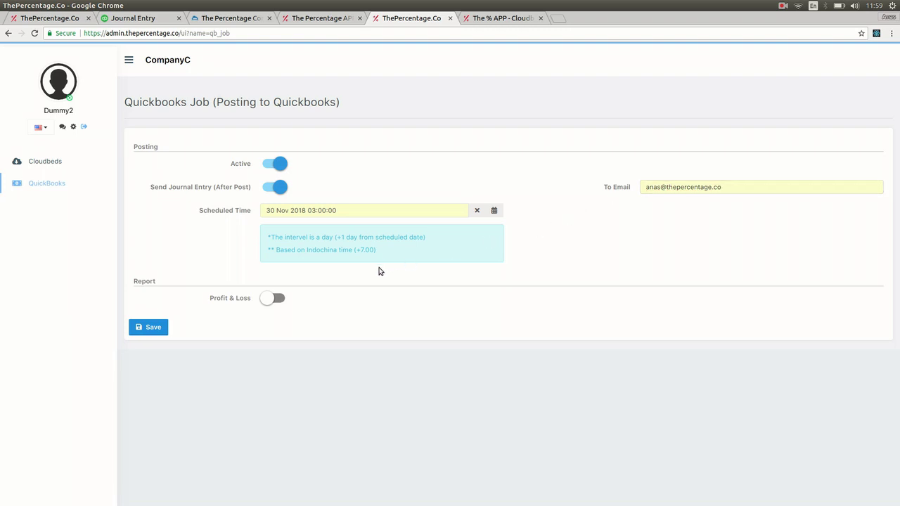
Step: Turn on the Profit & Loss report and enter the recipient's e-mail address in To Email
left_click(273, 300)
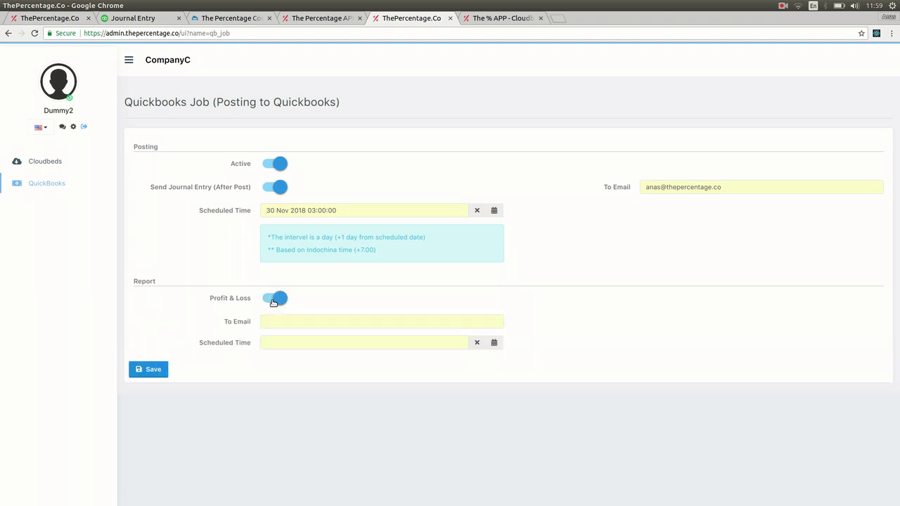
left_click(277, 321)
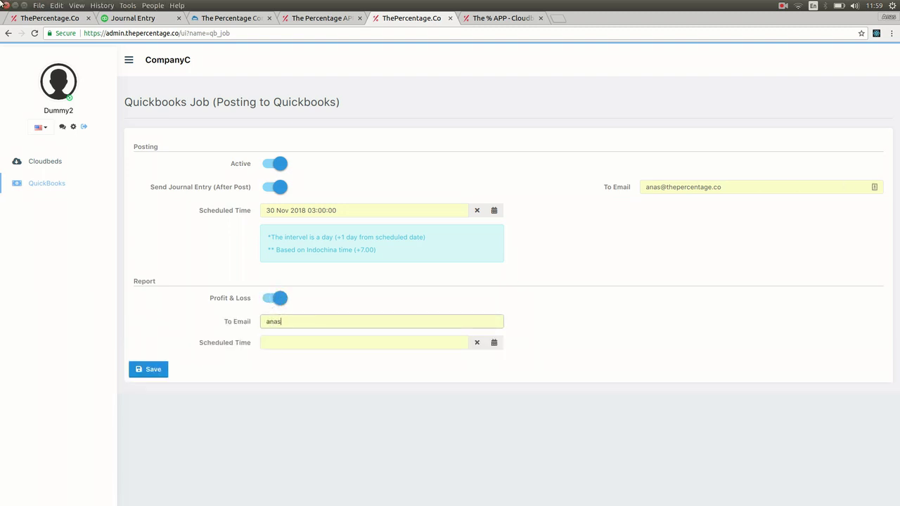
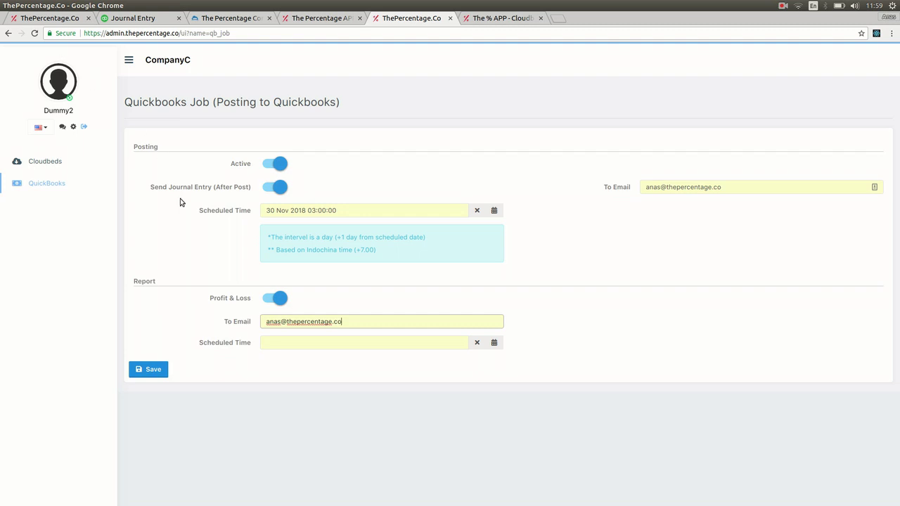
Step: Set the Profit & Loss Scheduled Time to 30 Nov 2018 04:00:00
left_click(368, 342)
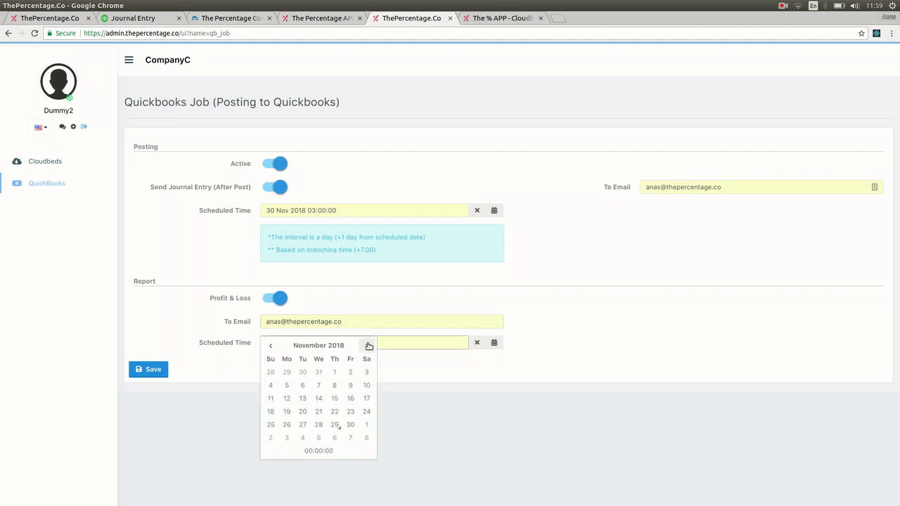
left_click(339, 454)
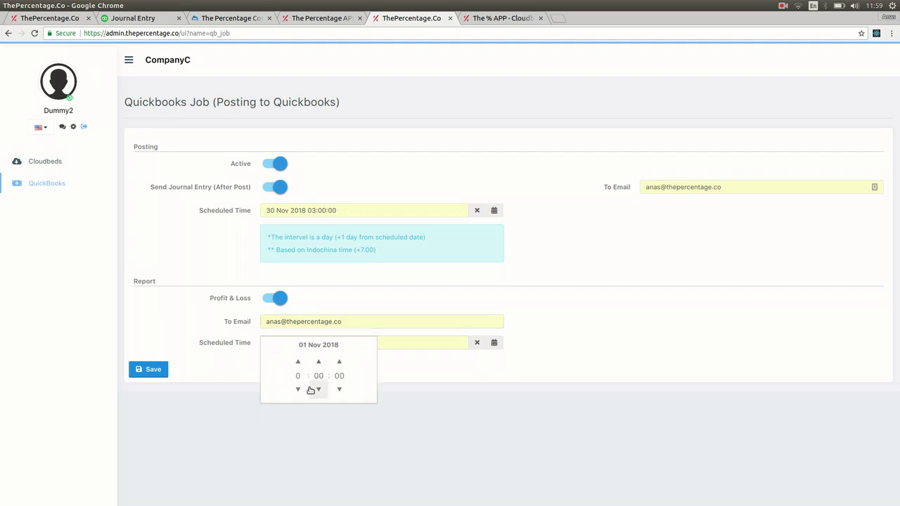
left_click(317, 346)
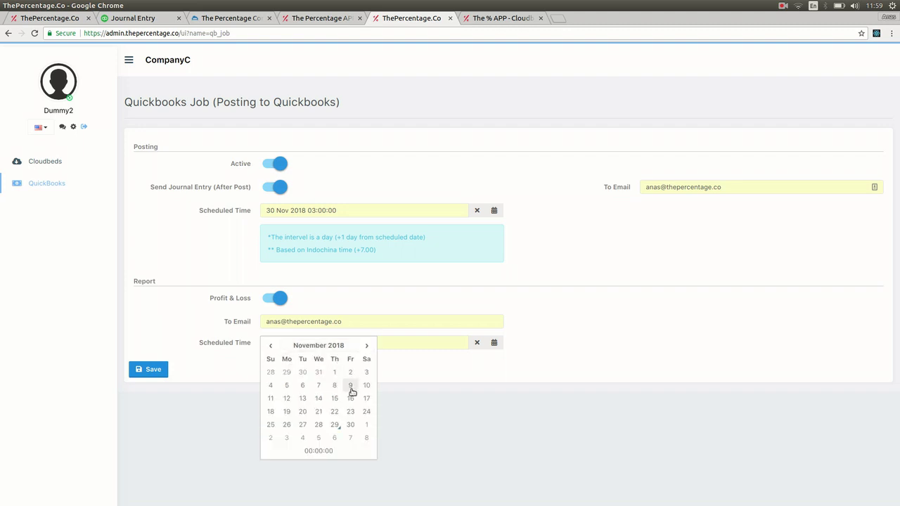
left_click(351, 424)
left_click(332, 343)
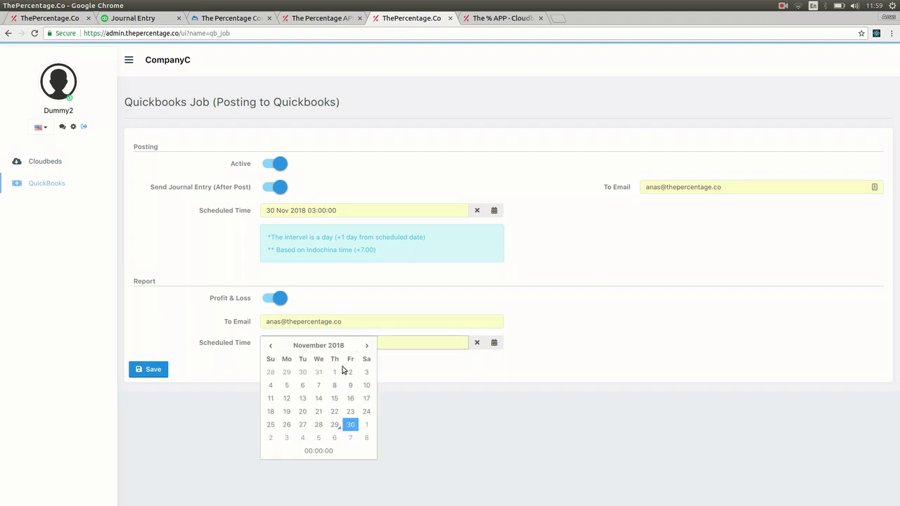
left_click(329, 450)
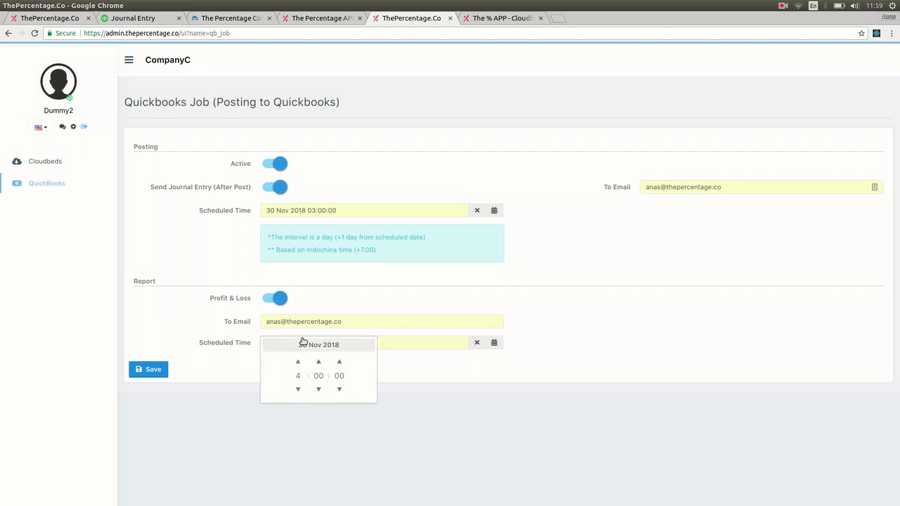
left_click_drag(199, 211, 250, 218)
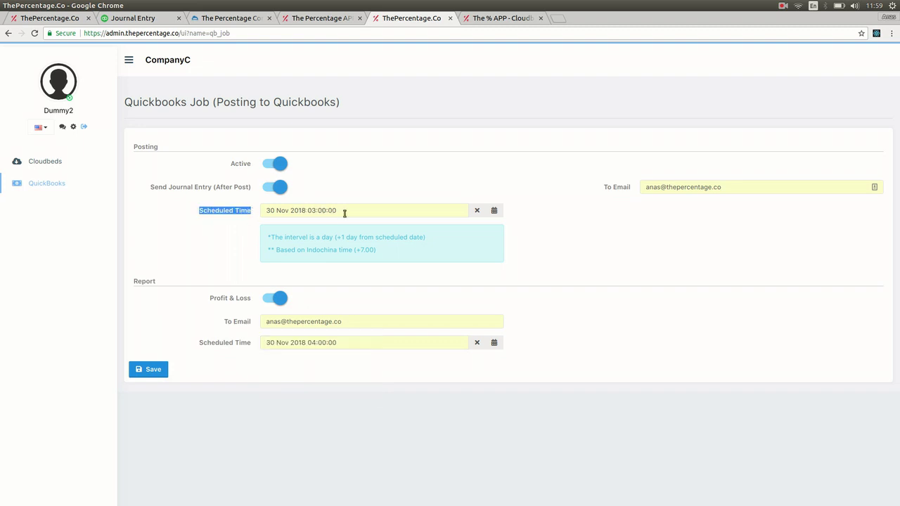
left_click(381, 183)
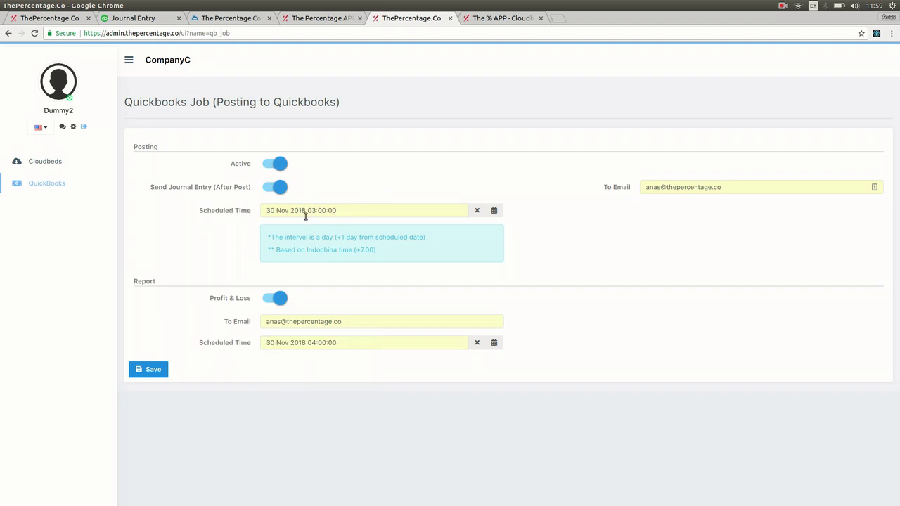